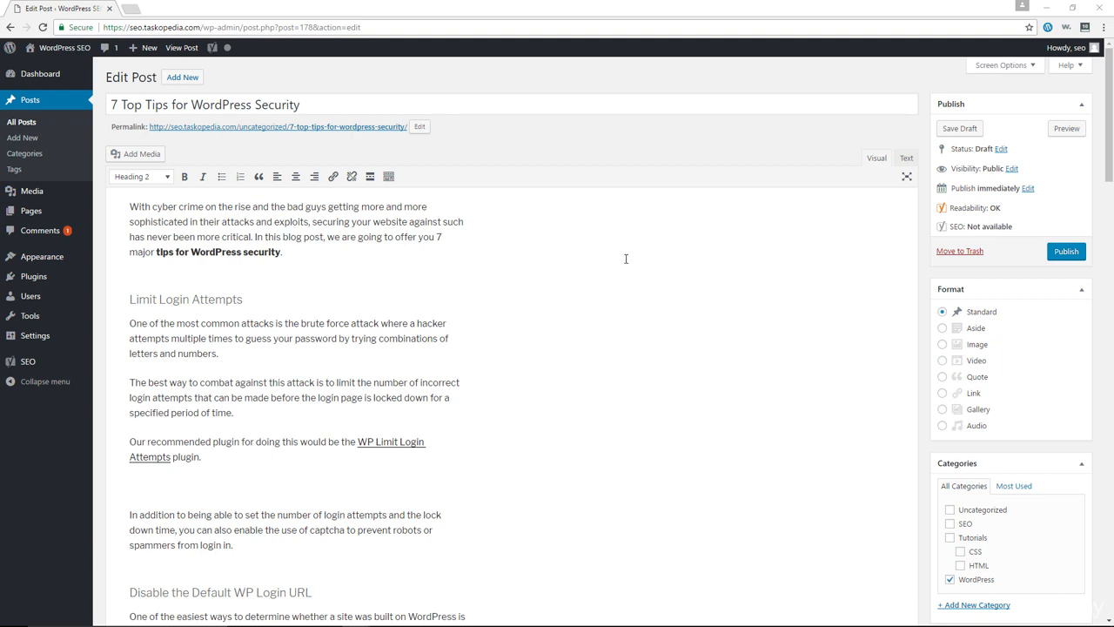
Set the post's Yoast SEO focus keyword to "Tips for WordPress Security".
{"action": "scroll", "coordinate": [624, 255], "scroll_direction": "down", "scroll_amount": 4}
{"action": "scroll", "coordinate": [624, 255], "scroll_direction": "down", "scroll_amount": 12}
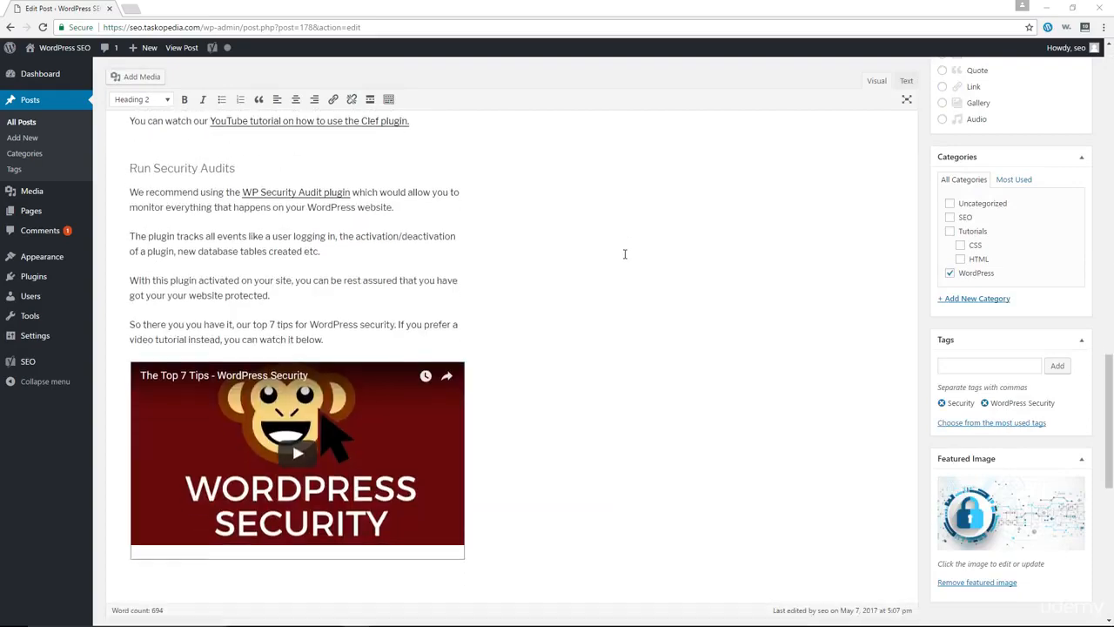
{"action": "scroll", "coordinate": [624, 253], "scroll_direction": "down", "scroll_amount": 3}
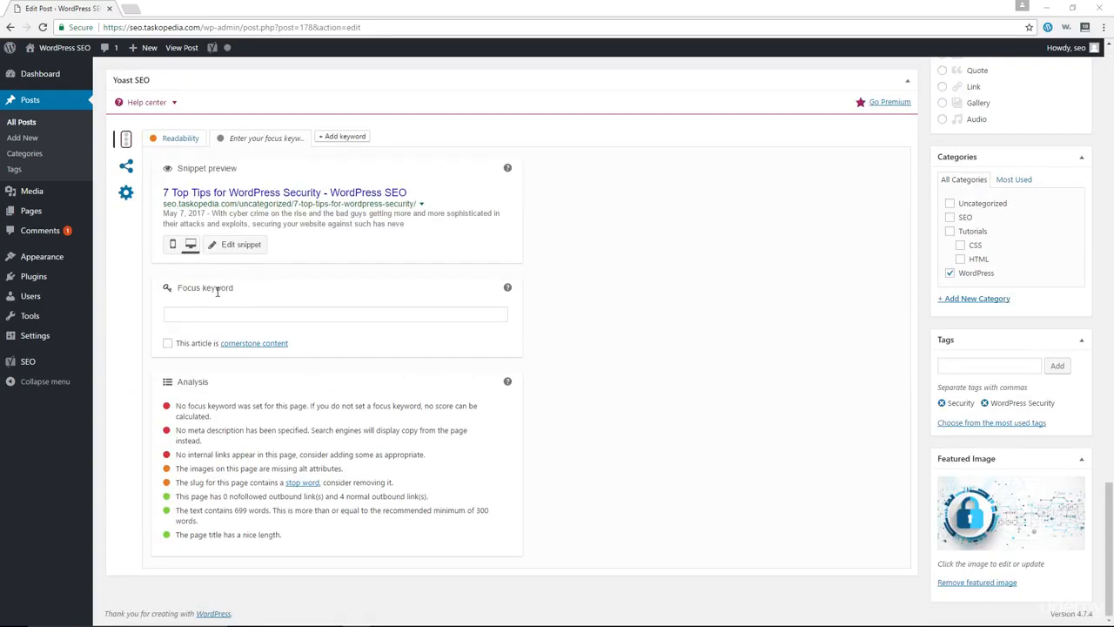
{"action": "left_click", "coordinate": [246, 318]}
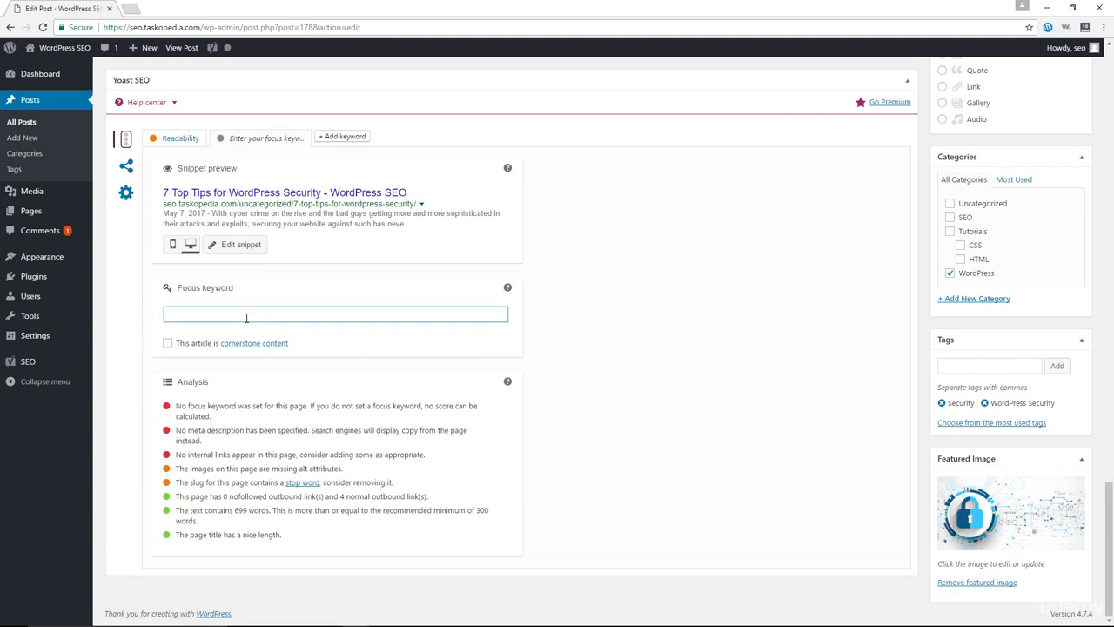
{"action": "type", "text": "Tips for"}
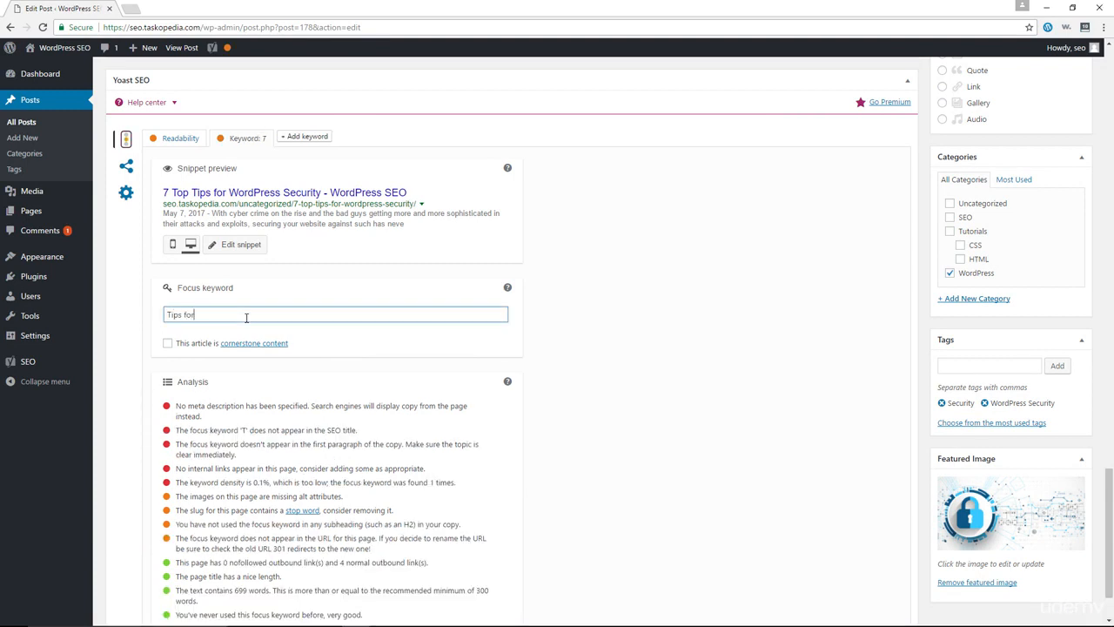
{"action": "type", "text": " WordPr"}
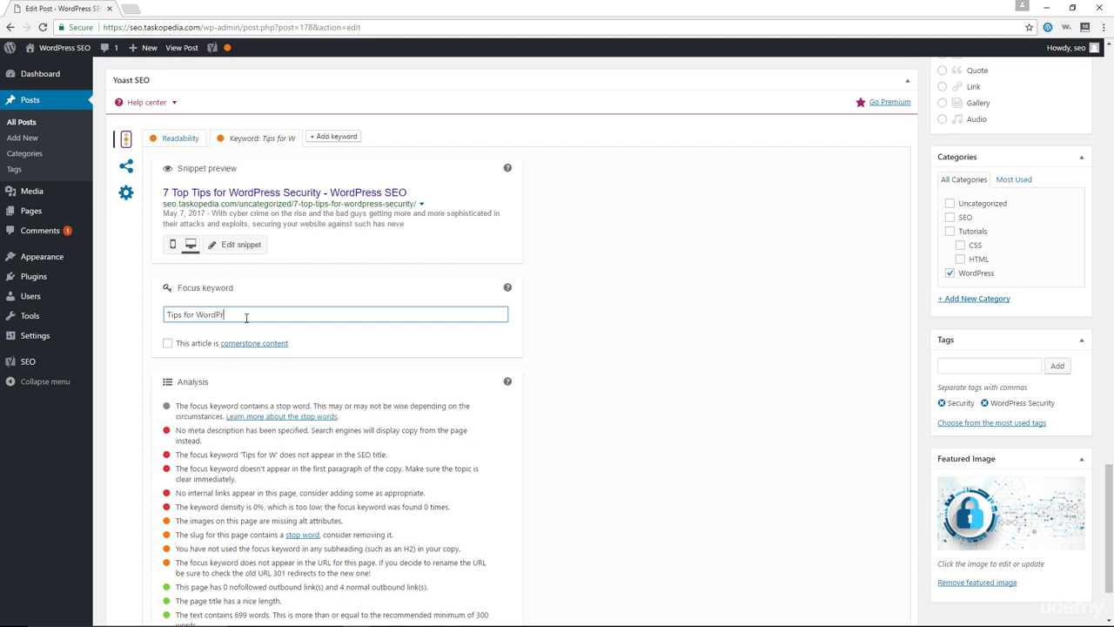
{"action": "type", "text": "ess Security"}
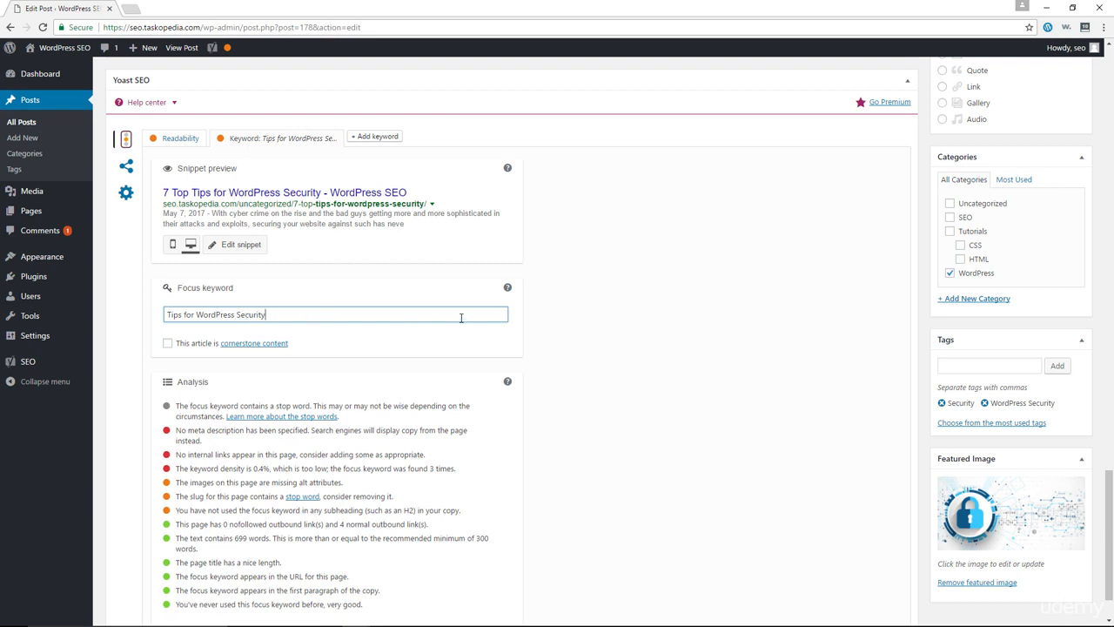
{"action": "left_click", "coordinate": [654, 369]}
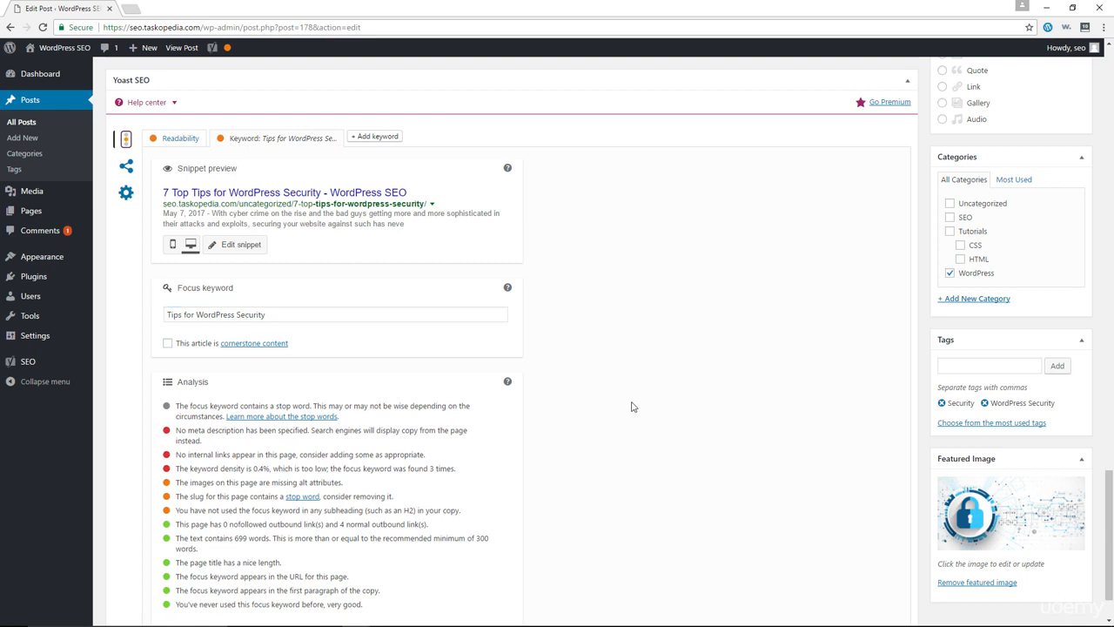
Review the focus keyword's SEO analysis and the SEO and readability ratings among the post's publishing details.
{"action": "scroll", "coordinate": [633, 406], "scroll_direction": "down", "scroll_amount": 2}
{"action": "scroll", "coordinate": [632, 407], "scroll_direction": "up", "scroll_amount": 3}
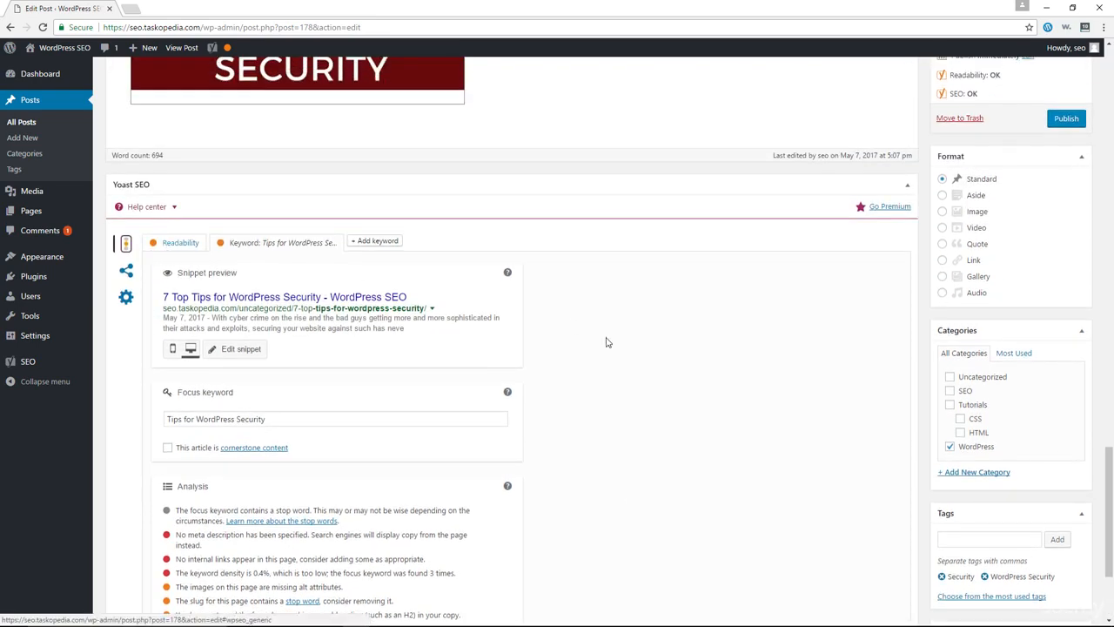
{"action": "scroll", "coordinate": [604, 343], "scroll_direction": "up", "scroll_amount": 4}
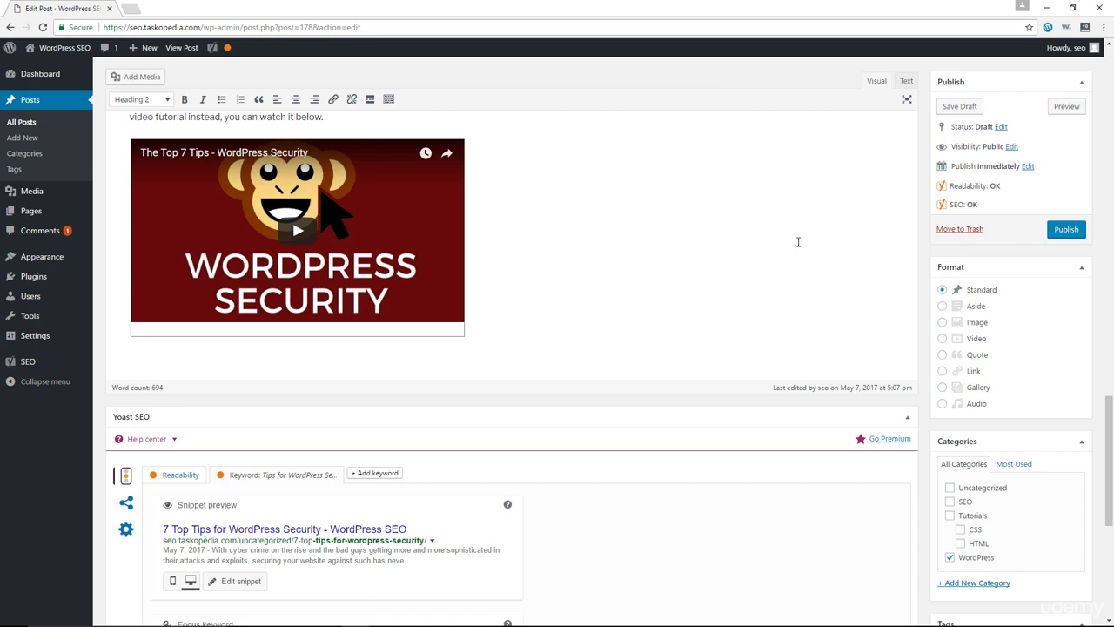
{"action": "scroll", "coordinate": [751, 236], "scroll_direction": "up", "scroll_amount": 2}
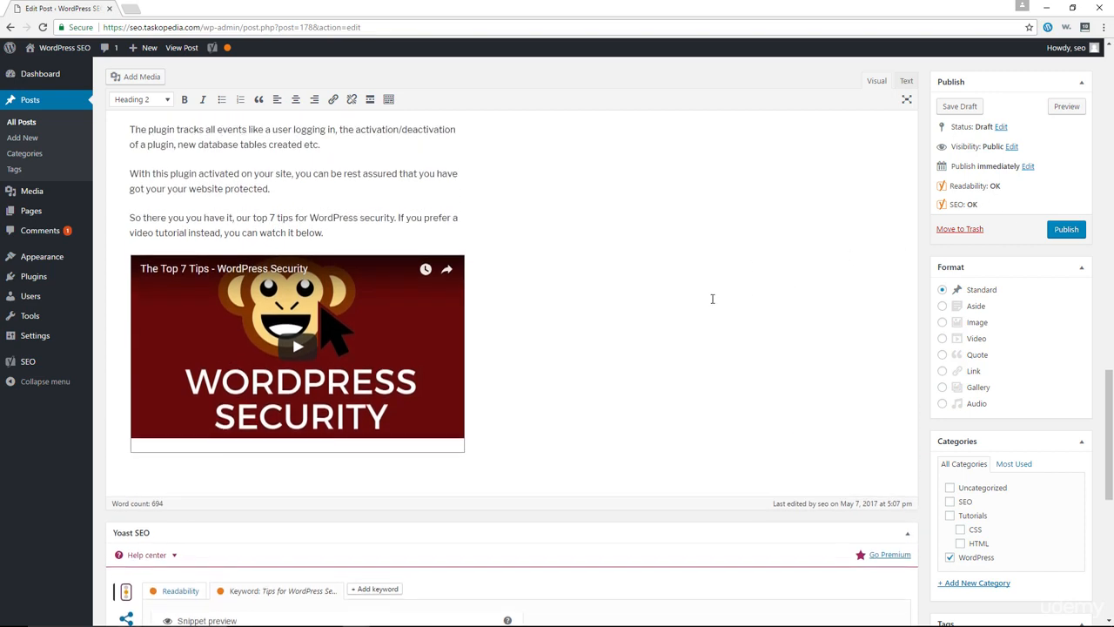
{"action": "scroll", "coordinate": [461, 383], "scroll_direction": "down", "scroll_amount": 3}
{"action": "scroll", "coordinate": [464, 406], "scroll_direction": "down", "scroll_amount": 5}
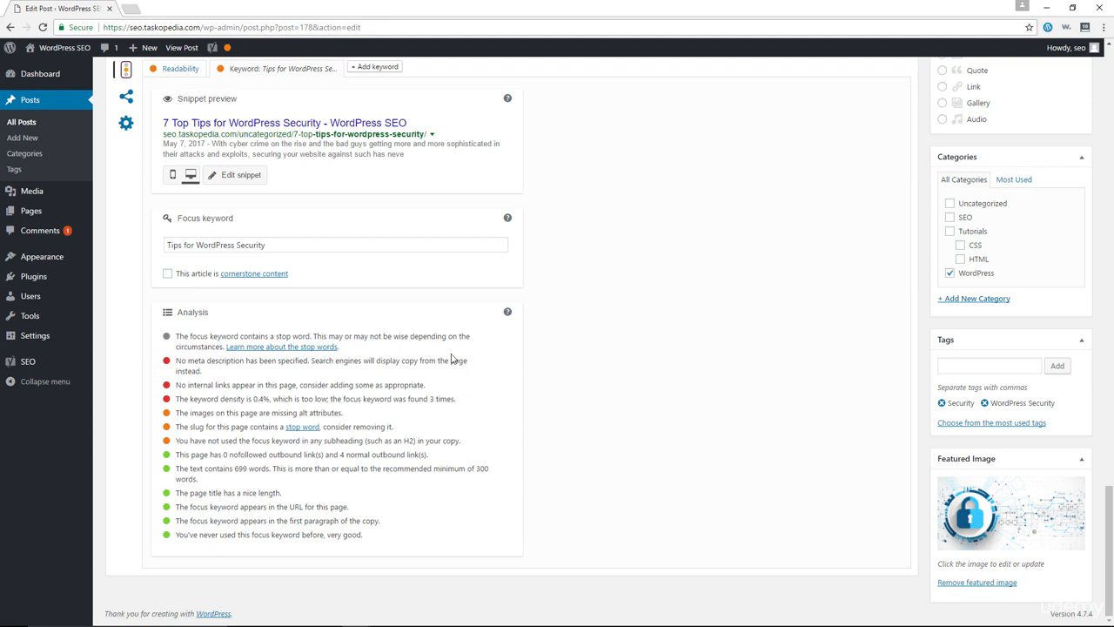
Open the snippet for editing and copy the sentence starting "In this blog post" from the post's opening paragraph.
{"action": "scroll", "coordinate": [322, 292], "scroll_direction": "up", "scroll_amount": 2}
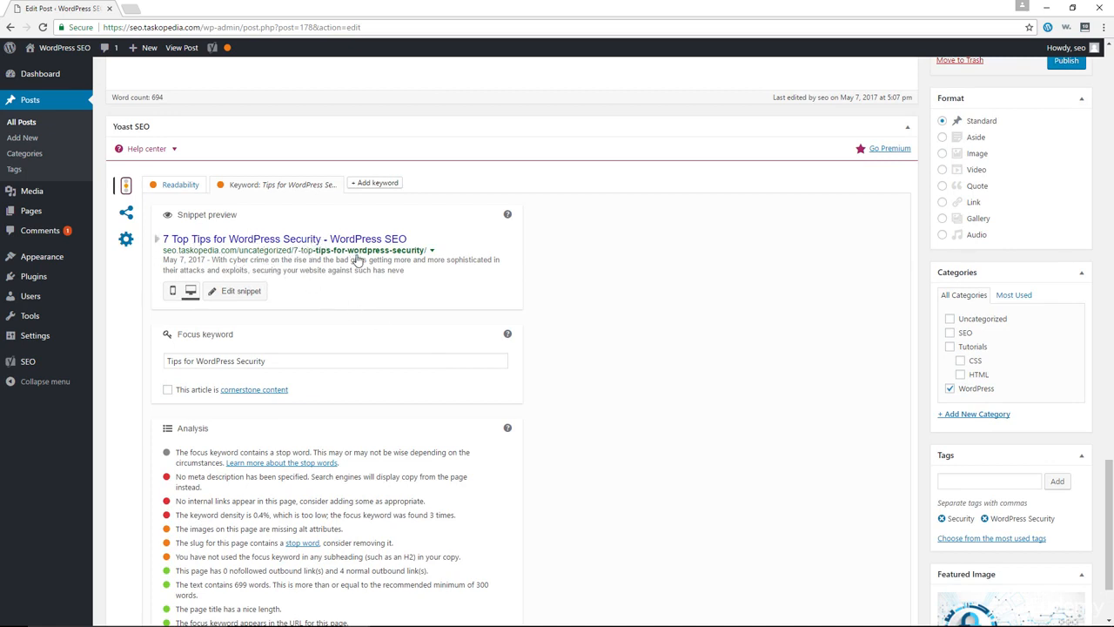
{"action": "left_click", "coordinate": [240, 293]}
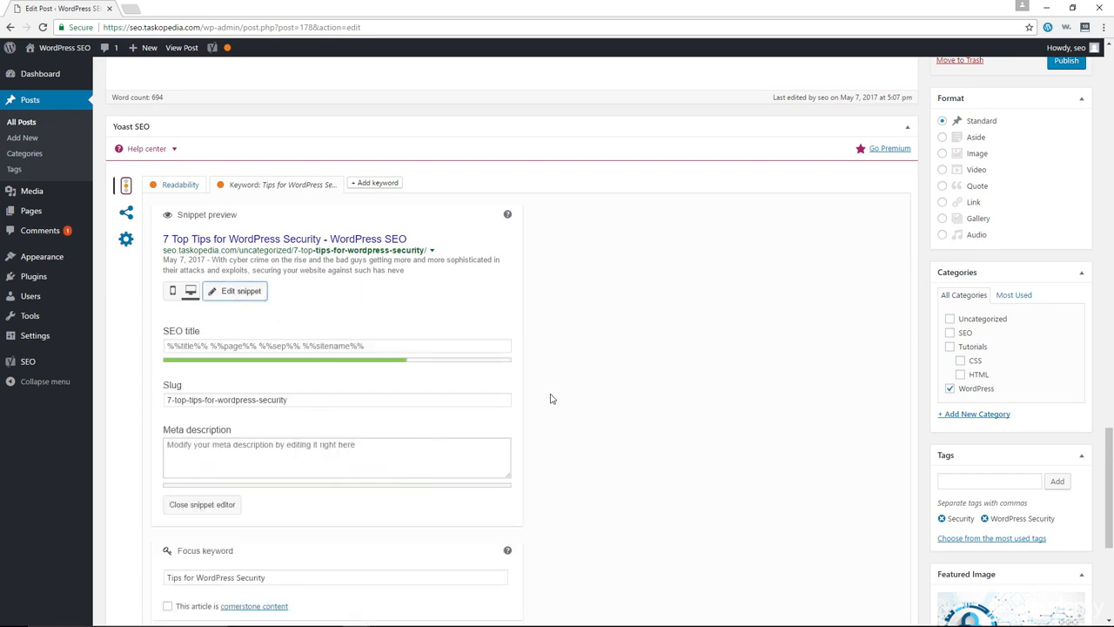
{"action": "scroll", "coordinate": [627, 400], "scroll_direction": "up", "scroll_amount": 1}
{"action": "scroll", "coordinate": [627, 401], "scroll_direction": "up", "scroll_amount": 15}
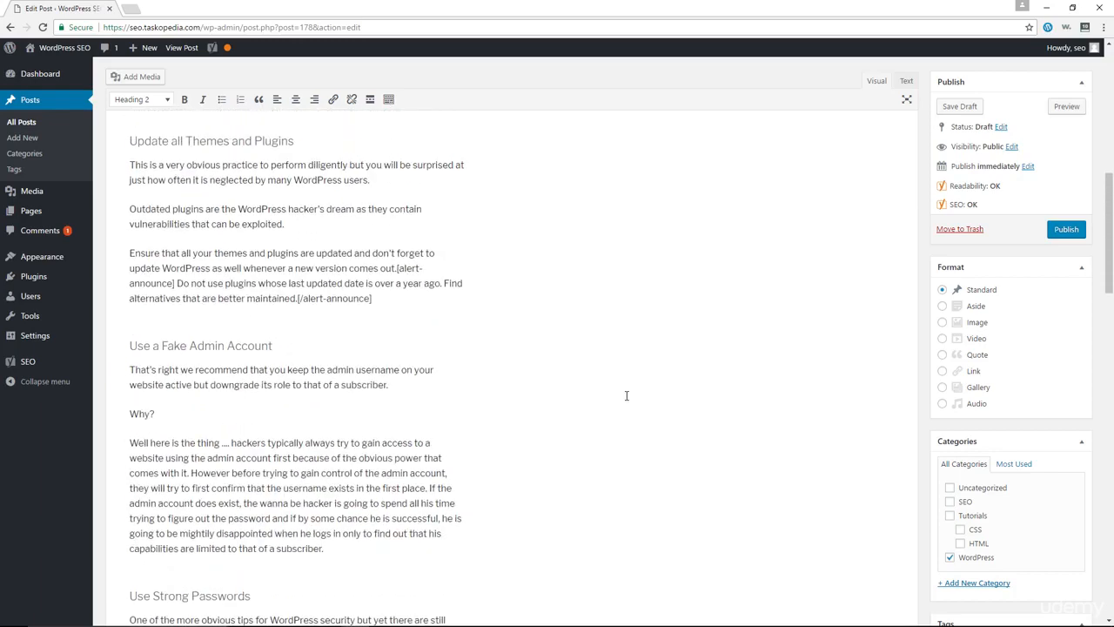
{"action": "scroll", "coordinate": [626, 395], "scroll_direction": "up", "scroll_amount": 4}
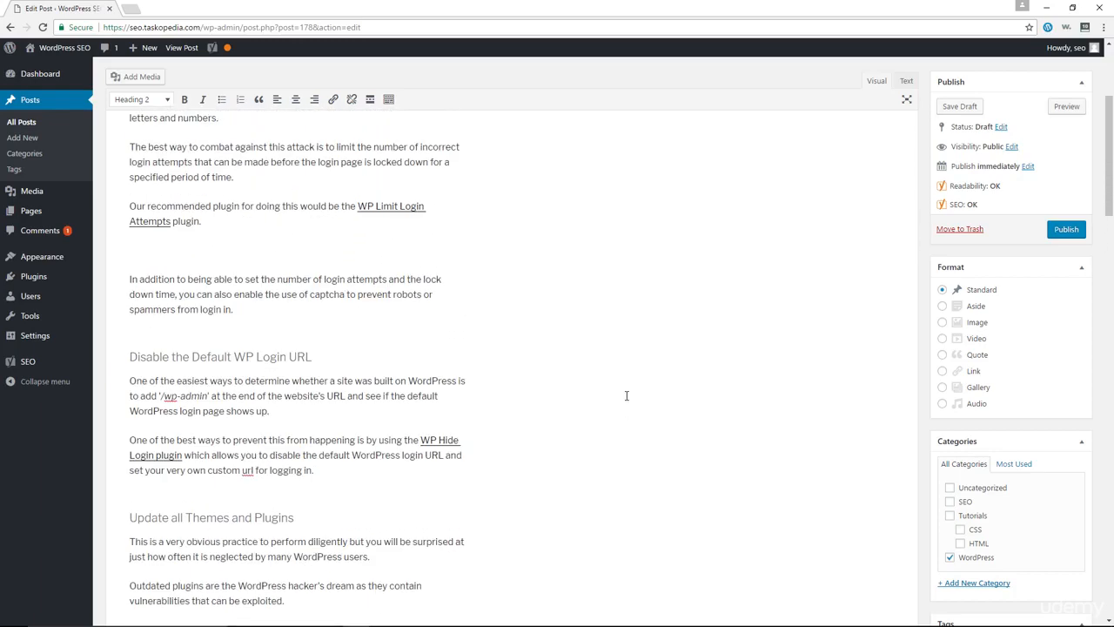
{"action": "scroll", "coordinate": [626, 396], "scroll_direction": "up", "scroll_amount": 5}
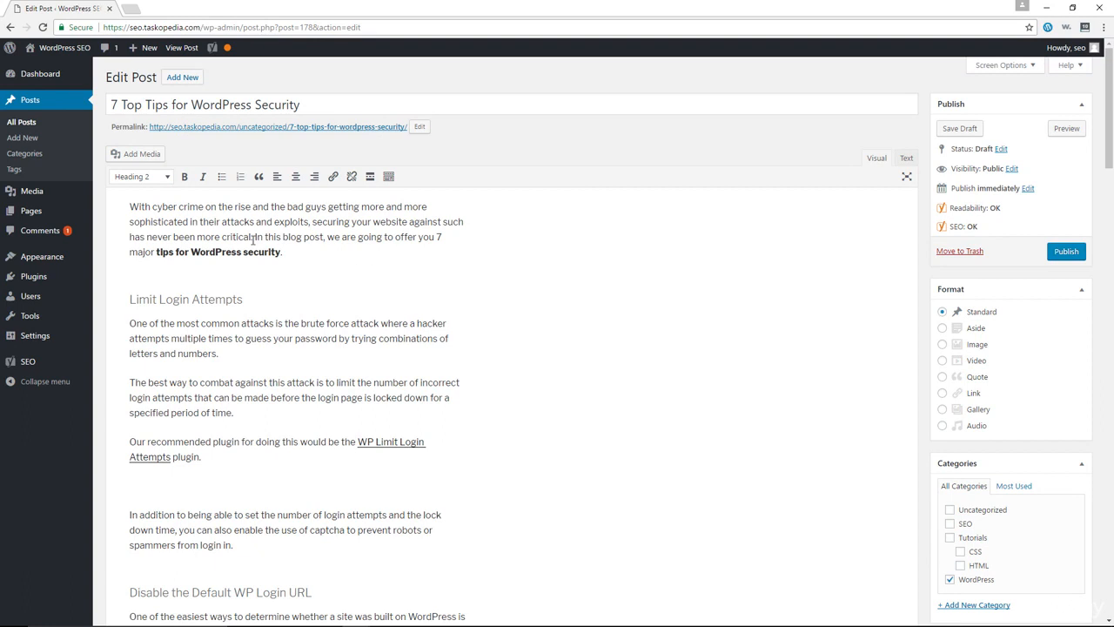
{"action": "left_click_drag", "start_coordinate": [254, 239], "coordinate": [282, 251]}
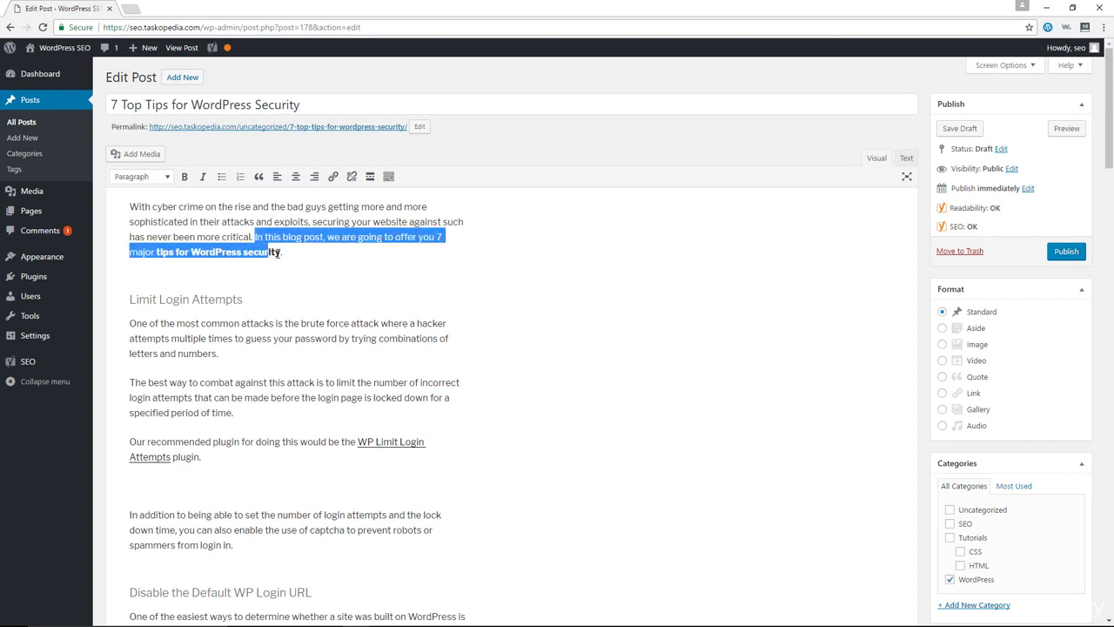
{"action": "right_click", "coordinate": [277, 241]}
{"action": "left_click", "coordinate": [323, 266]}
{"action": "left_click", "coordinate": [291, 263]}
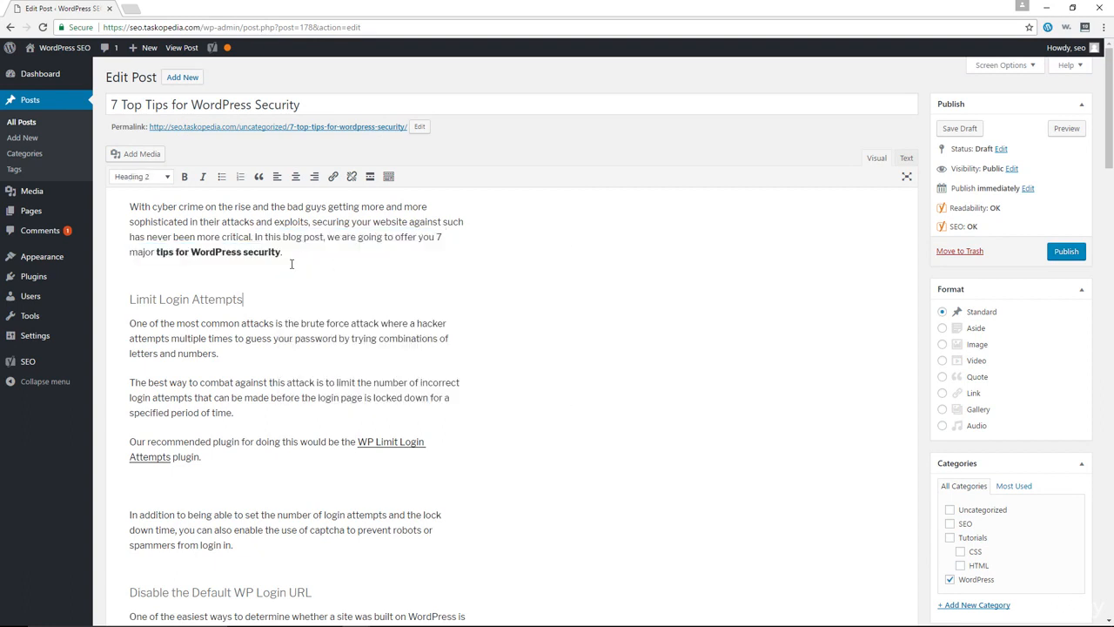
Paste the copied sentence "In this blog post, we are going to offer you 7 major tips for WordPress security." as the meta description.
{"action": "middle_click", "coordinate": [562, 355]}
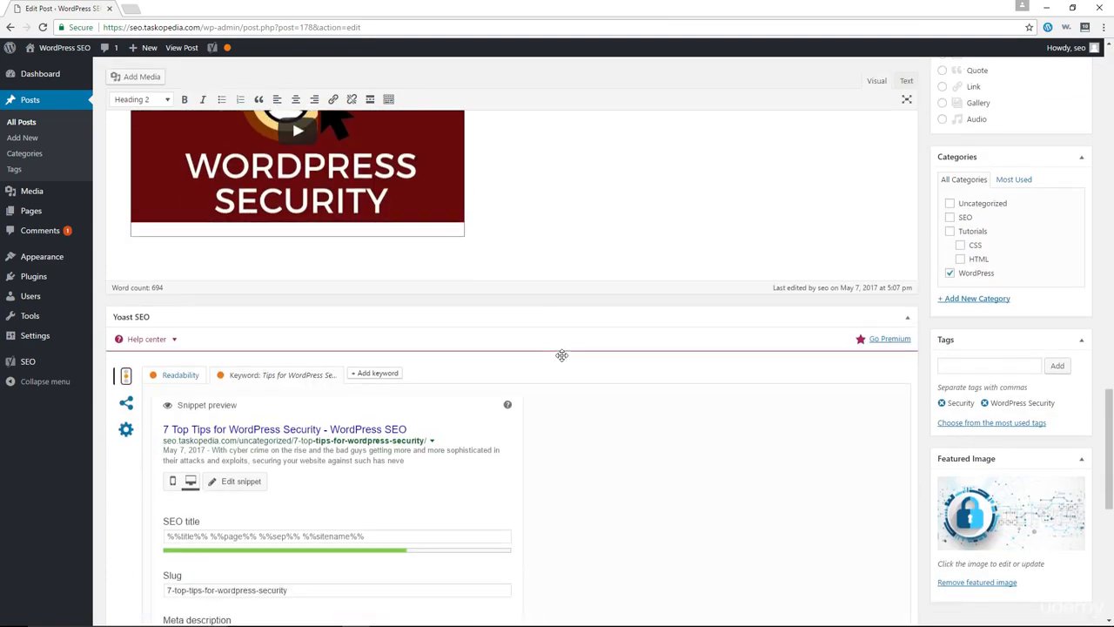
{"action": "left_click", "coordinate": [206, 273]}
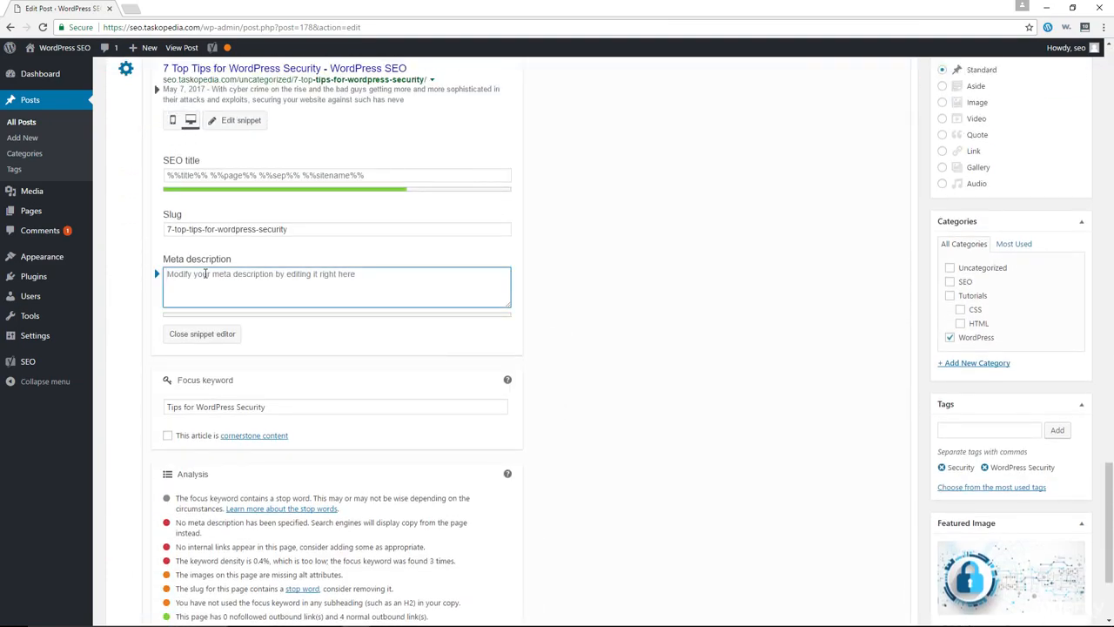
{"action": "key", "text": "ctrl+v"}
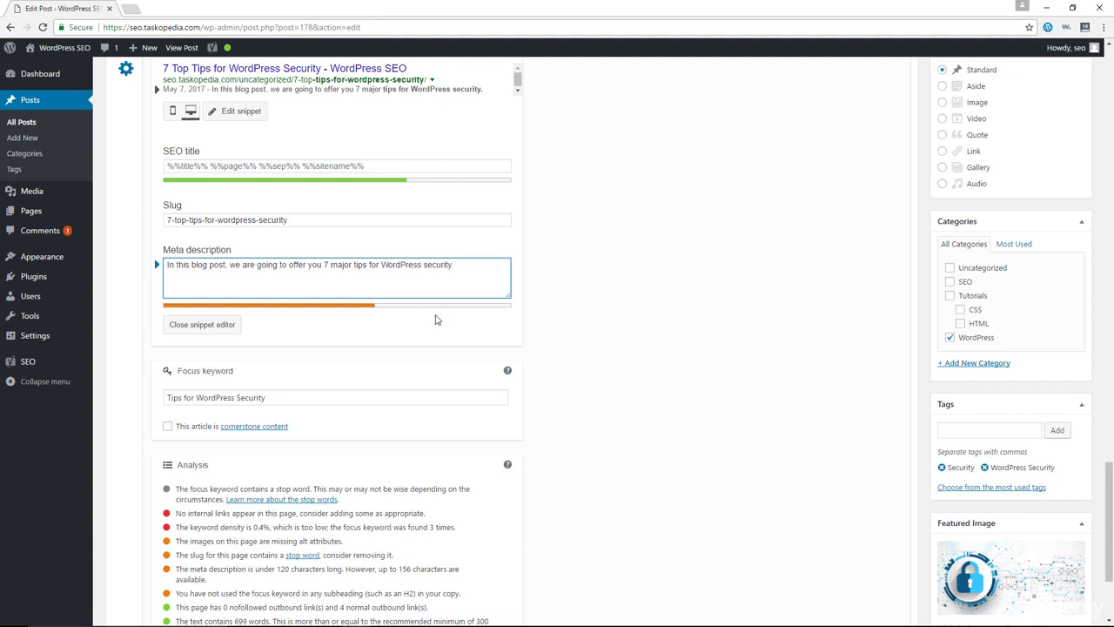
Check the post's SEO rating and the meta description's length indicator, and reread the opening paragraph for further wording.
{"action": "scroll", "coordinate": [435, 319], "scroll_direction": "up", "scroll_amount": 1}
{"action": "scroll", "coordinate": [379, 300], "scroll_direction": "up", "scroll_amount": 1}
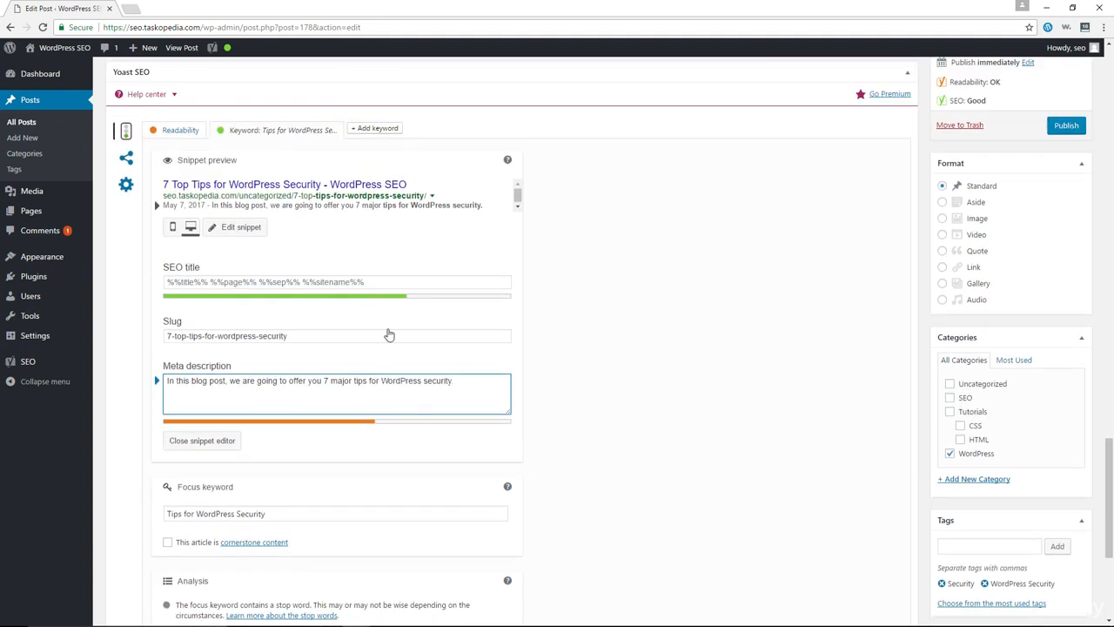
{"action": "mouse_move", "coordinate": [228, 52]}
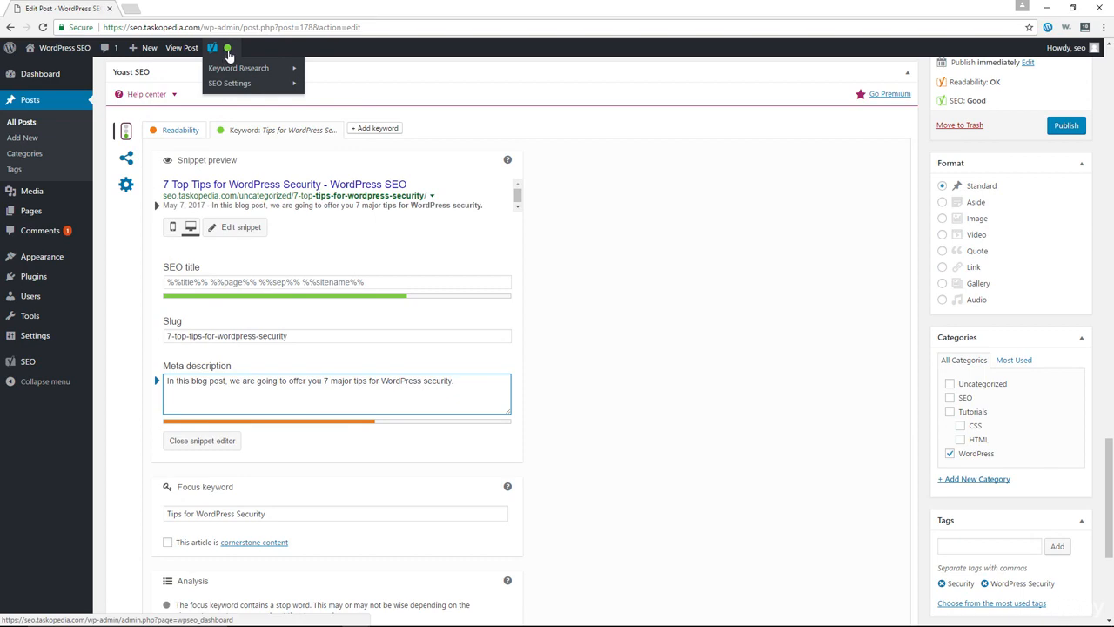
{"action": "scroll", "coordinate": [621, 404], "scroll_direction": "up", "scroll_amount": 4}
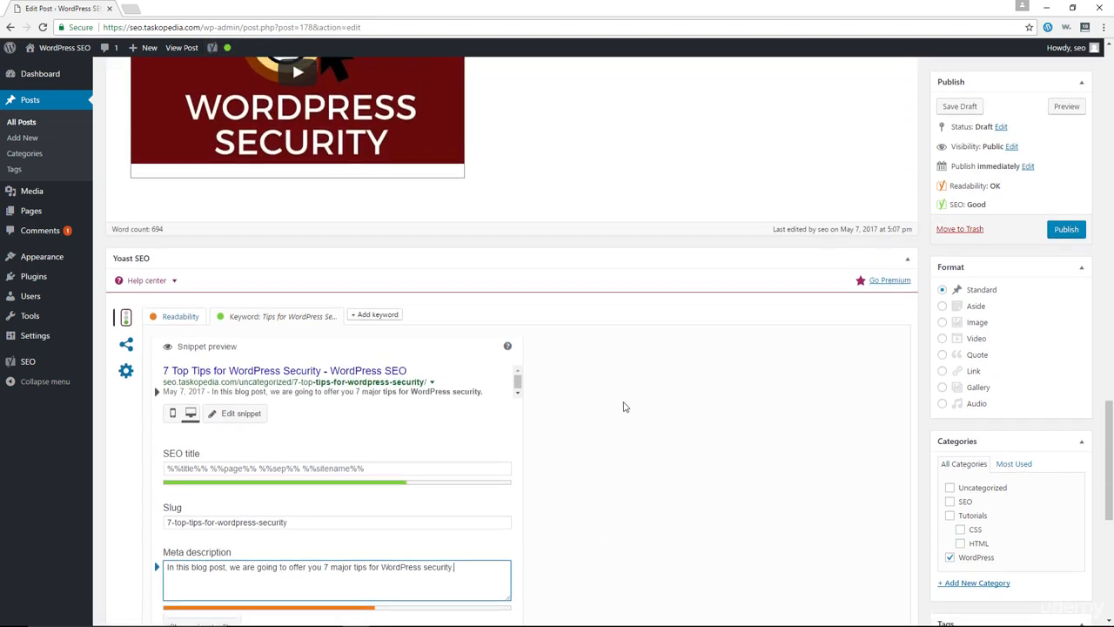
{"action": "scroll", "coordinate": [623, 406], "scroll_direction": "down", "scroll_amount": 5}
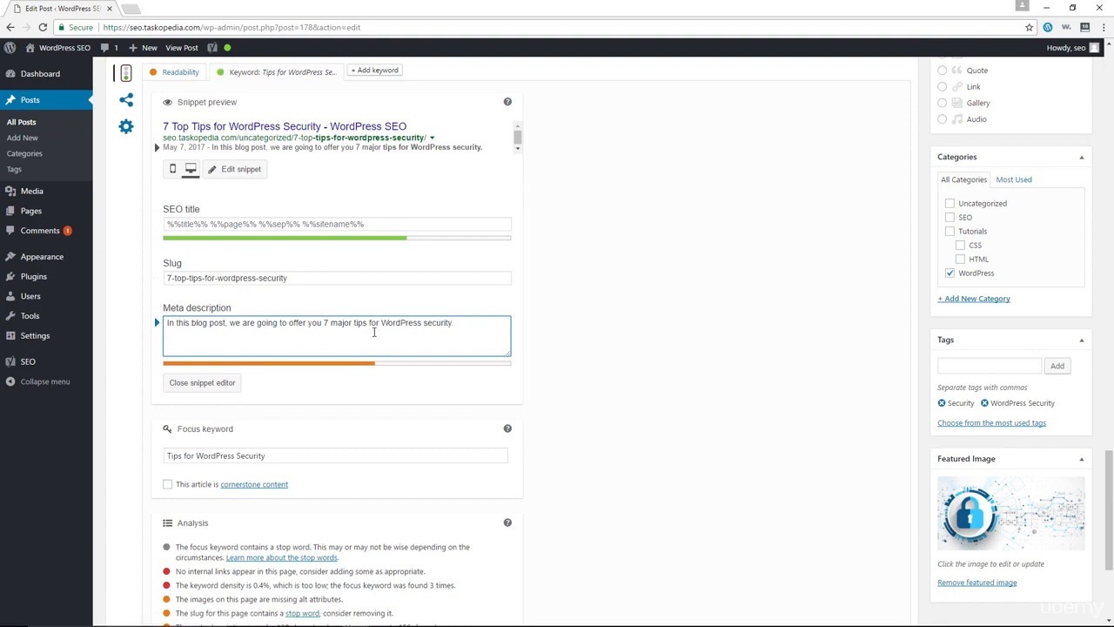
{"action": "scroll", "coordinate": [473, 342], "scroll_direction": "up", "scroll_amount": 1}
{"action": "scroll", "coordinate": [472, 342], "scroll_direction": "up", "scroll_amount": 20}
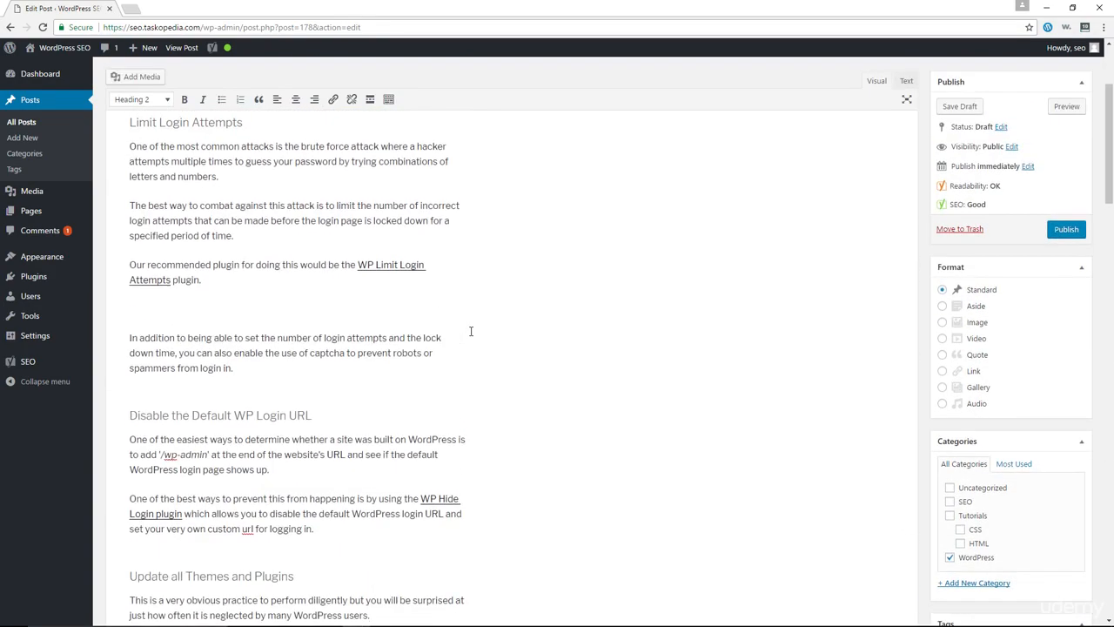
{"action": "scroll", "coordinate": [471, 331], "scroll_direction": "up", "scroll_amount": 2}
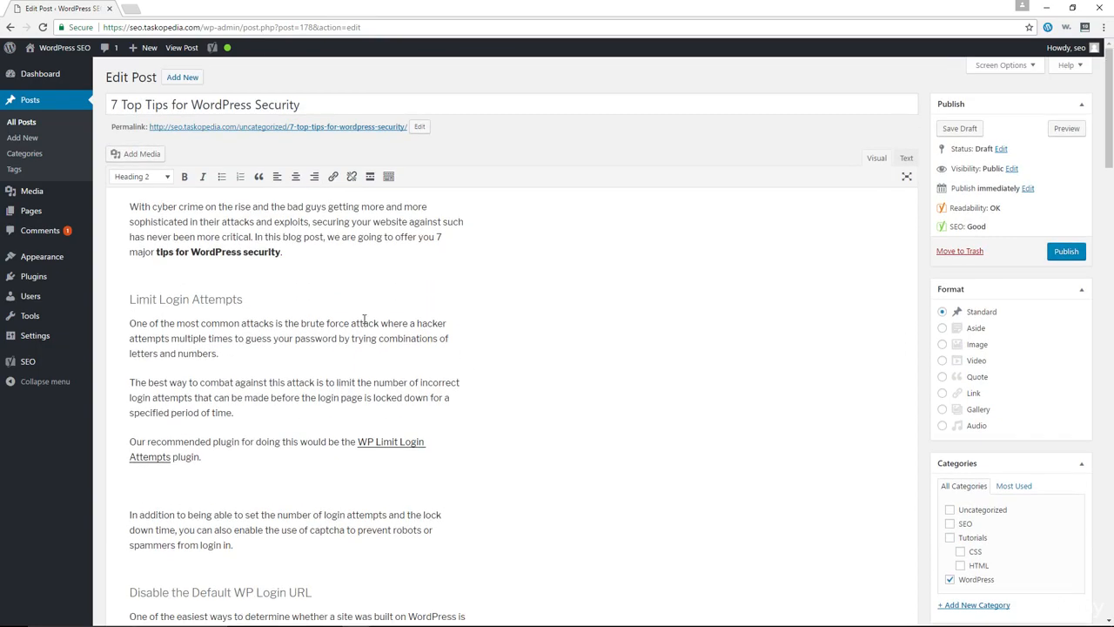
{"action": "scroll", "coordinate": [365, 319], "scroll_direction": "down", "scroll_amount": 20}
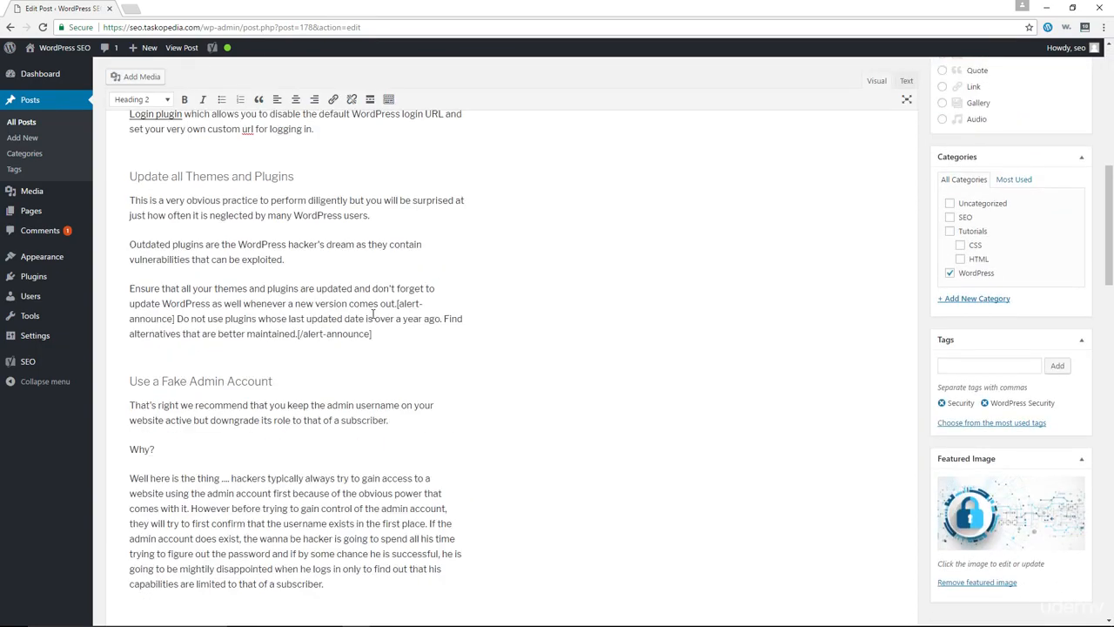
{"action": "scroll", "coordinate": [371, 320], "scroll_direction": "down", "scroll_amount": 3}
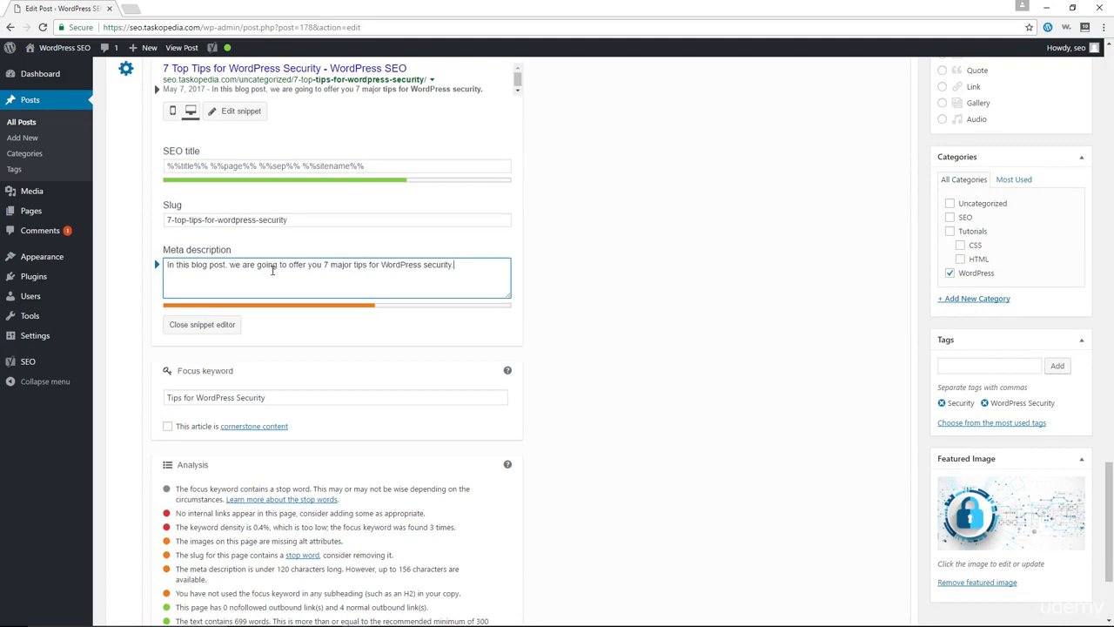
Reword the meta description to begin "Cyber crime is a big deal and that is why in this blog post" and close the snippet editor.
{"action": "left_click", "coordinate": [167, 265]}
{"action": "type", "text": "Cyber crim"}
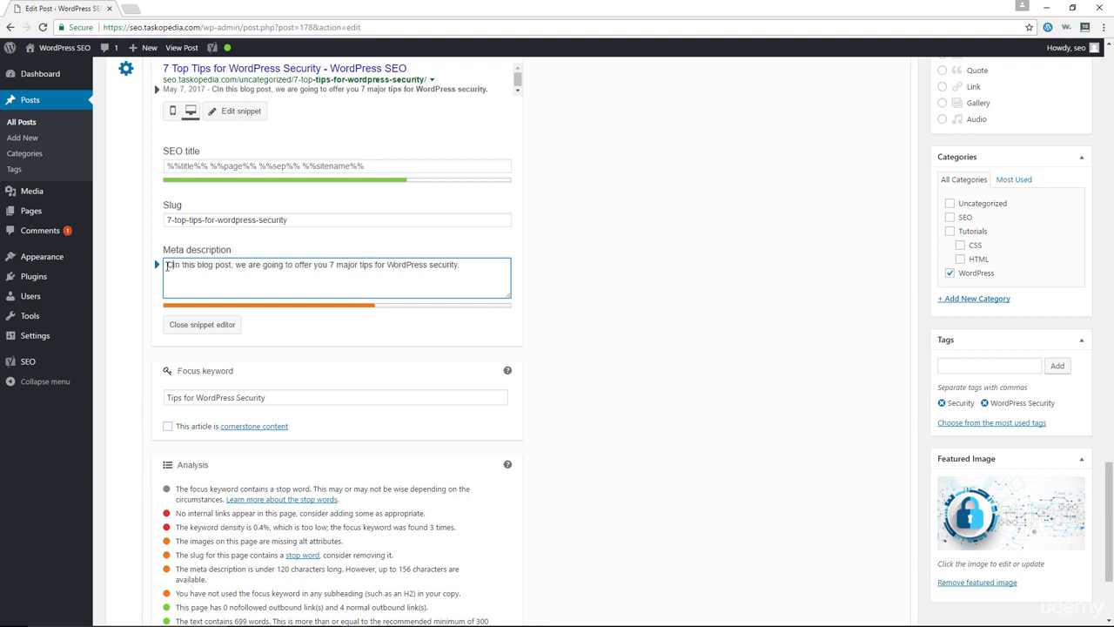
{"action": "type", "text": "e is a big "}
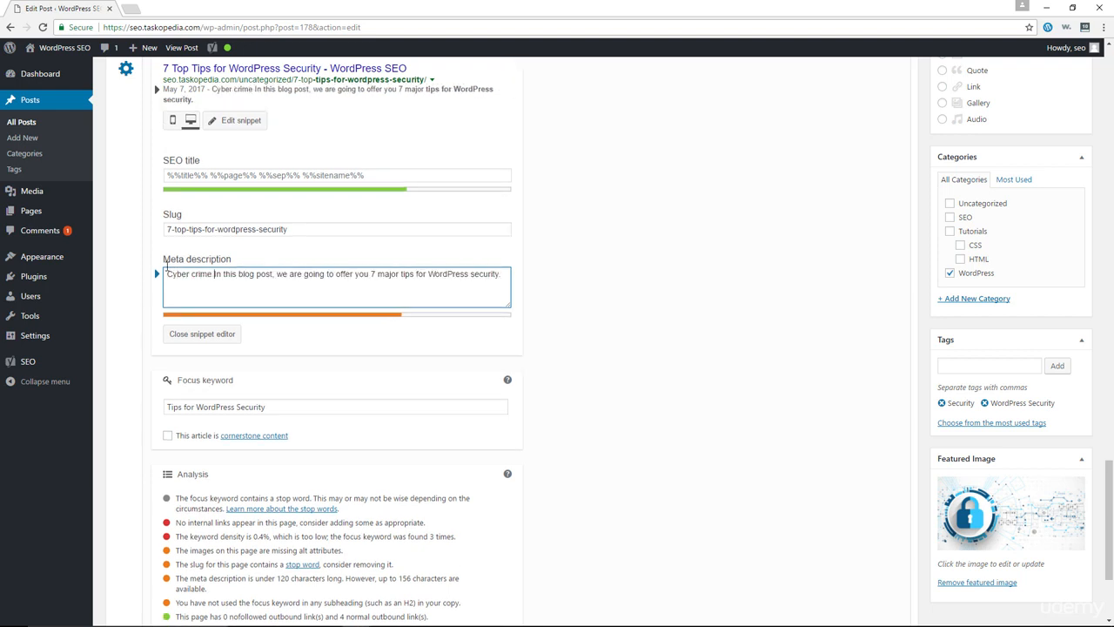
{"action": "type", "text": "deal and th"}
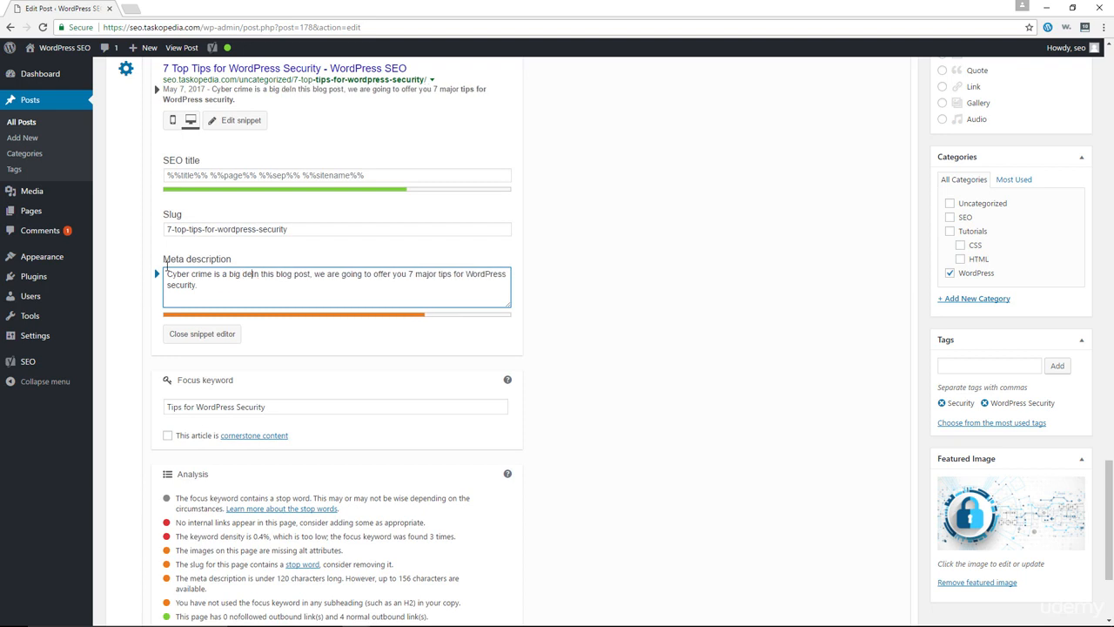
{"action": "type", "text": "at"}
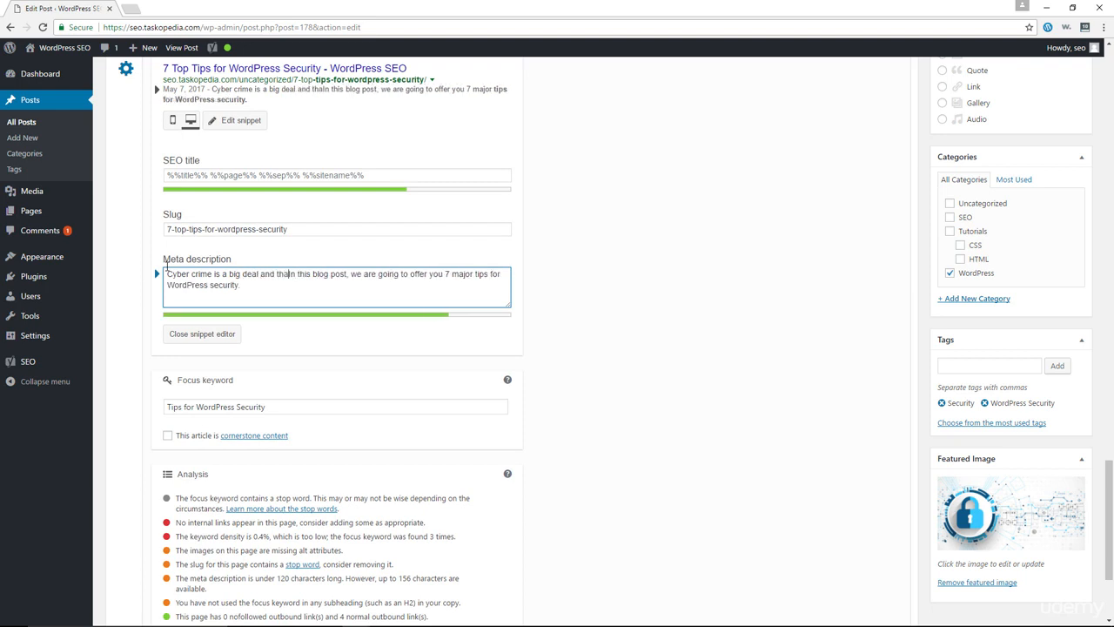
{"action": "key", "text": "Delete"}
{"action": "type", "text": "is why"}
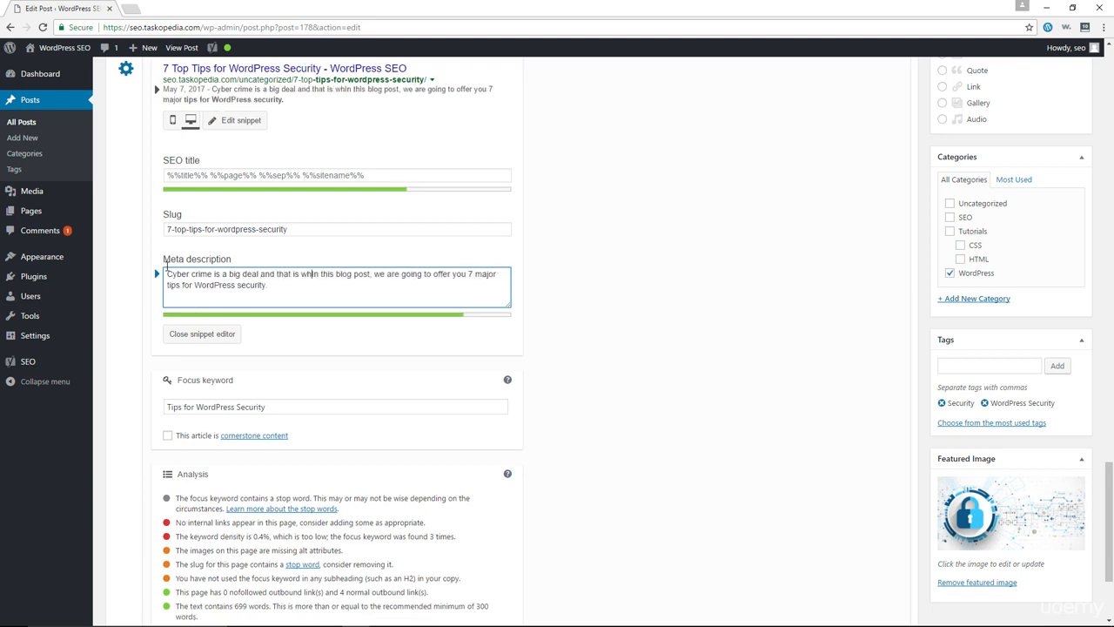
{"action": "key", "text": "Delete"}
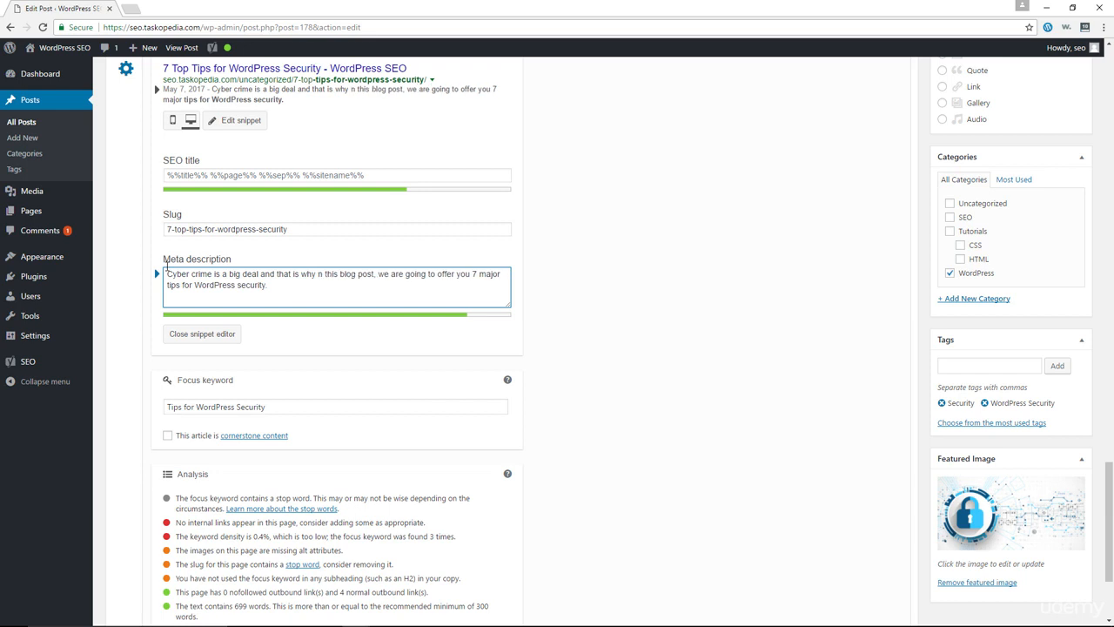
{"action": "type", "text": "i"}
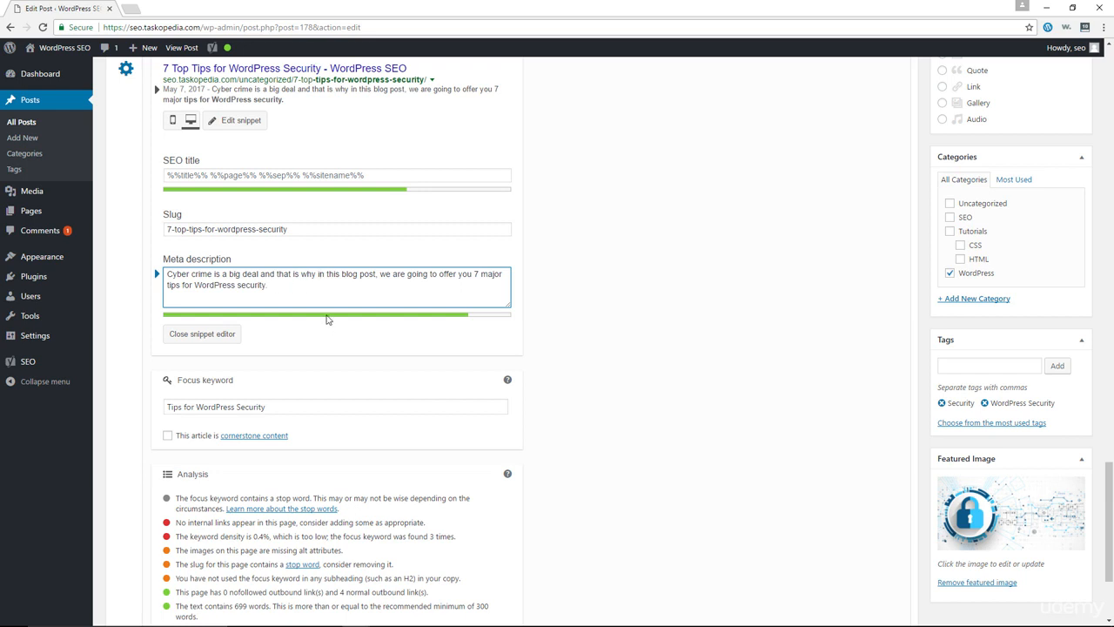
{"action": "left_click", "coordinate": [220, 338]}
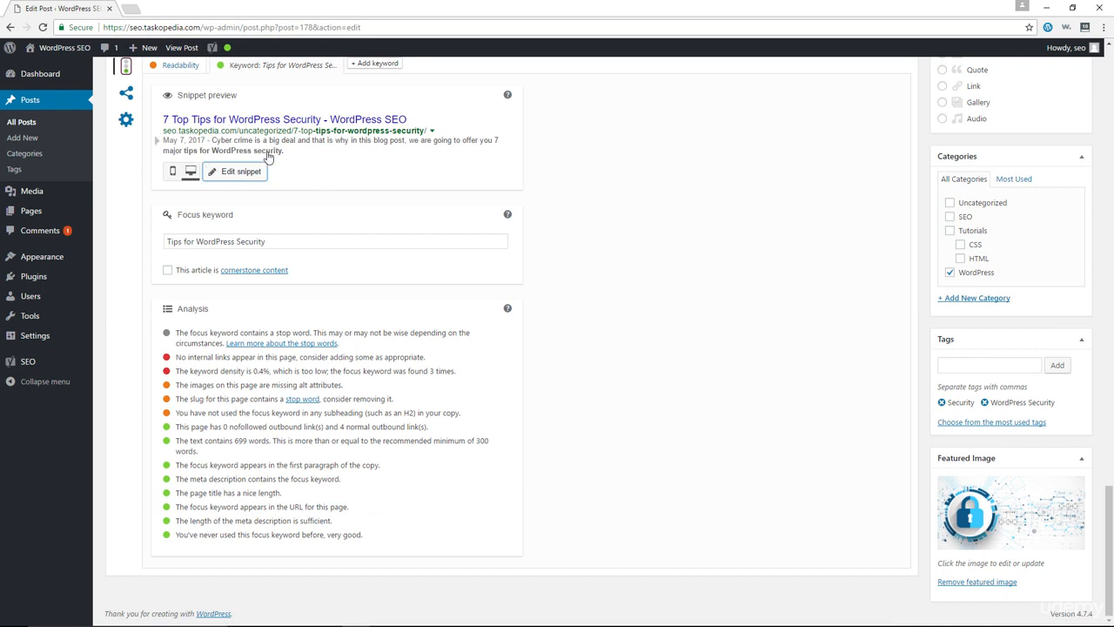
Link the captcha clause under Limit Login Attempts to the post "How to Make WordPress Website SEO Friendly with Plugins", opening in a new tab.
{"action": "scroll", "coordinate": [360, 290], "scroll_direction": "up", "scroll_amount": 2}
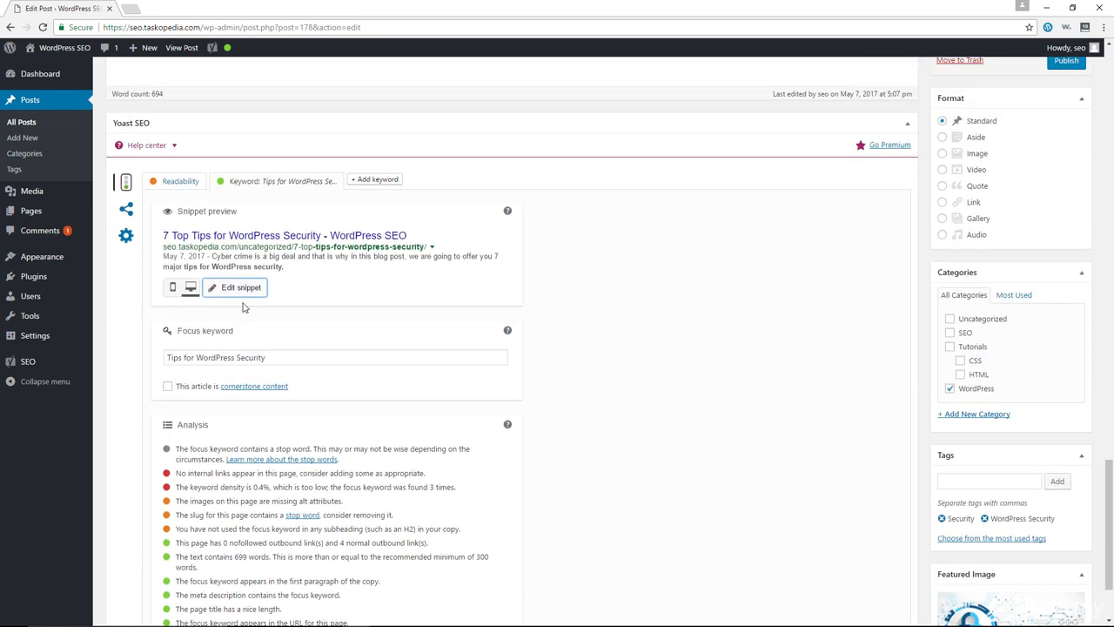
{"action": "scroll", "coordinate": [361, 385], "scroll_direction": "down", "scroll_amount": 2}
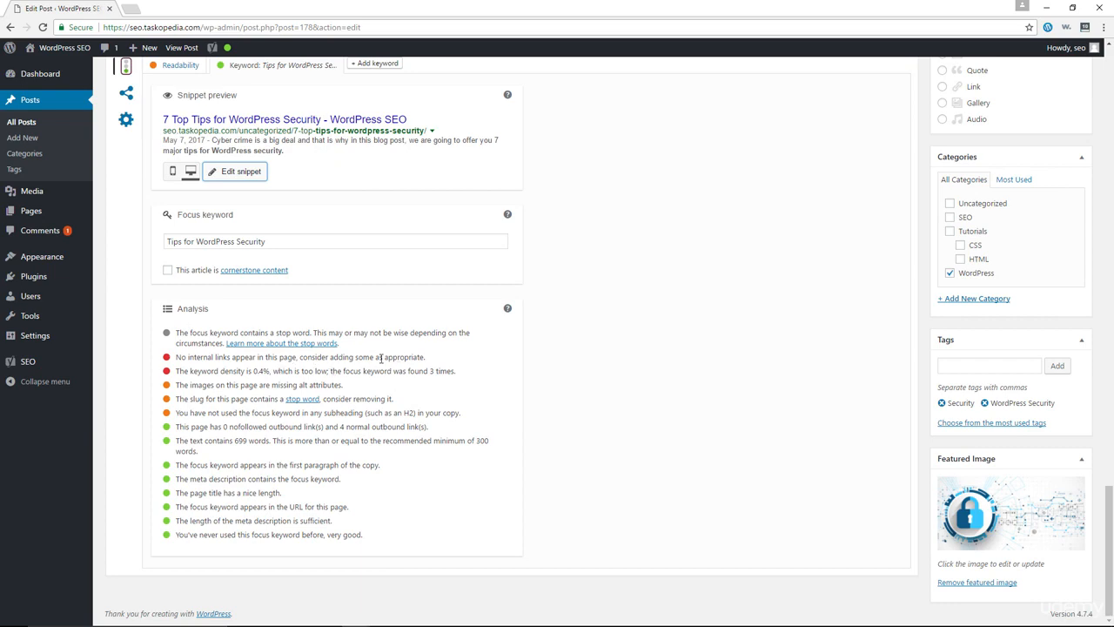
{"action": "scroll", "coordinate": [422, 438], "scroll_direction": "up", "scroll_amount": 5}
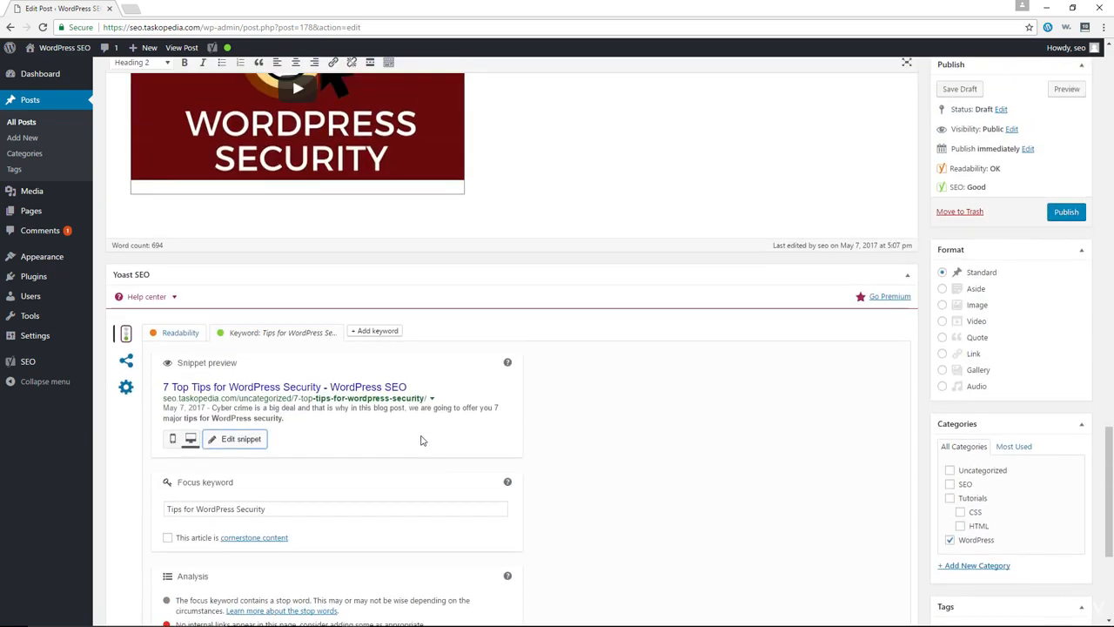
{"action": "scroll", "coordinate": [421, 440], "scroll_direction": "up", "scroll_amount": 7}
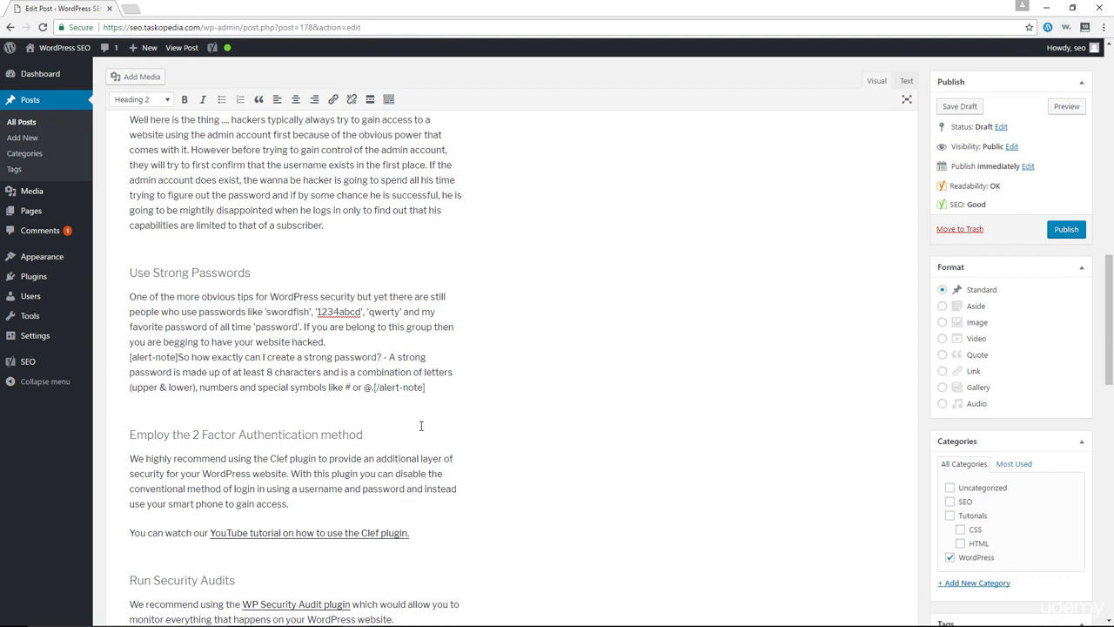
{"action": "scroll", "coordinate": [423, 423], "scroll_direction": "up", "scroll_amount": 5}
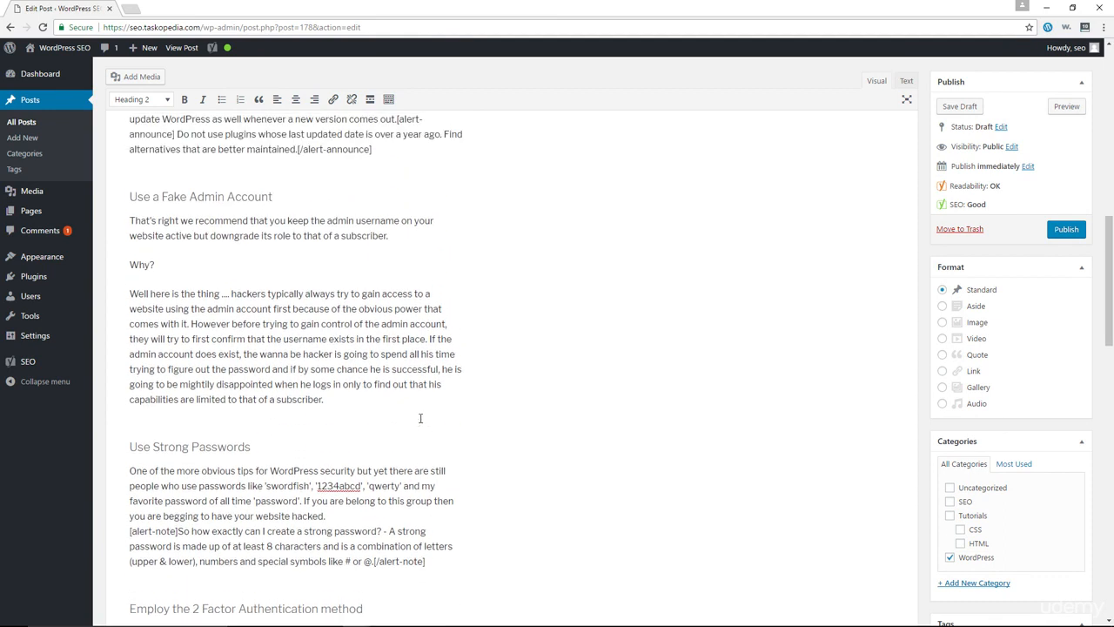
{"action": "scroll", "coordinate": [421, 417], "scroll_direction": "up", "scroll_amount": 1}
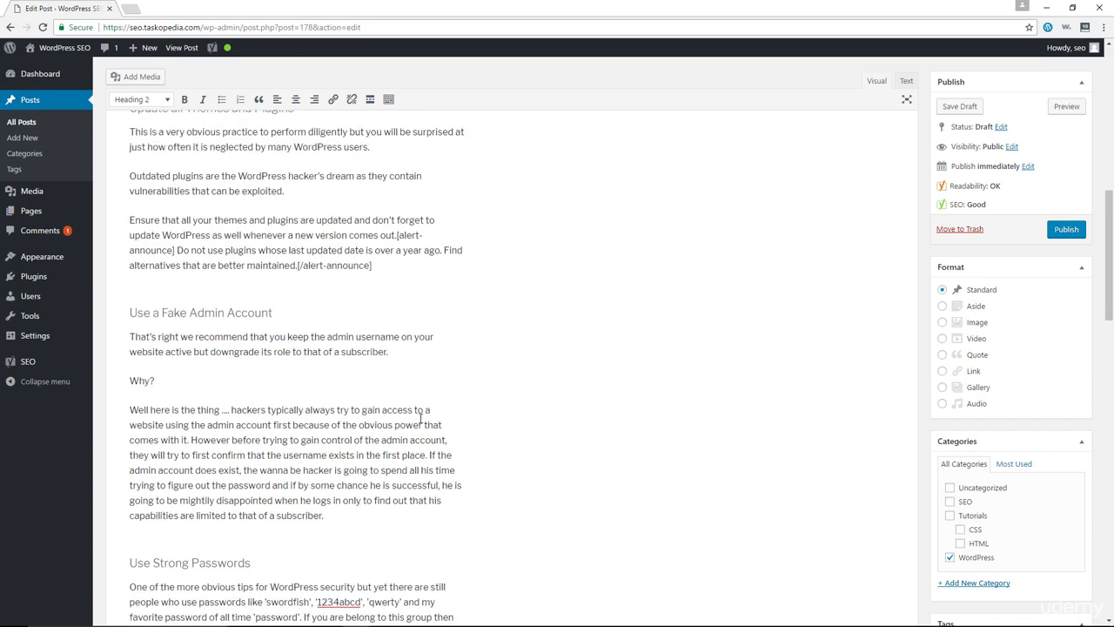
{"action": "scroll", "coordinate": [395, 390], "scroll_direction": "up", "scroll_amount": 6}
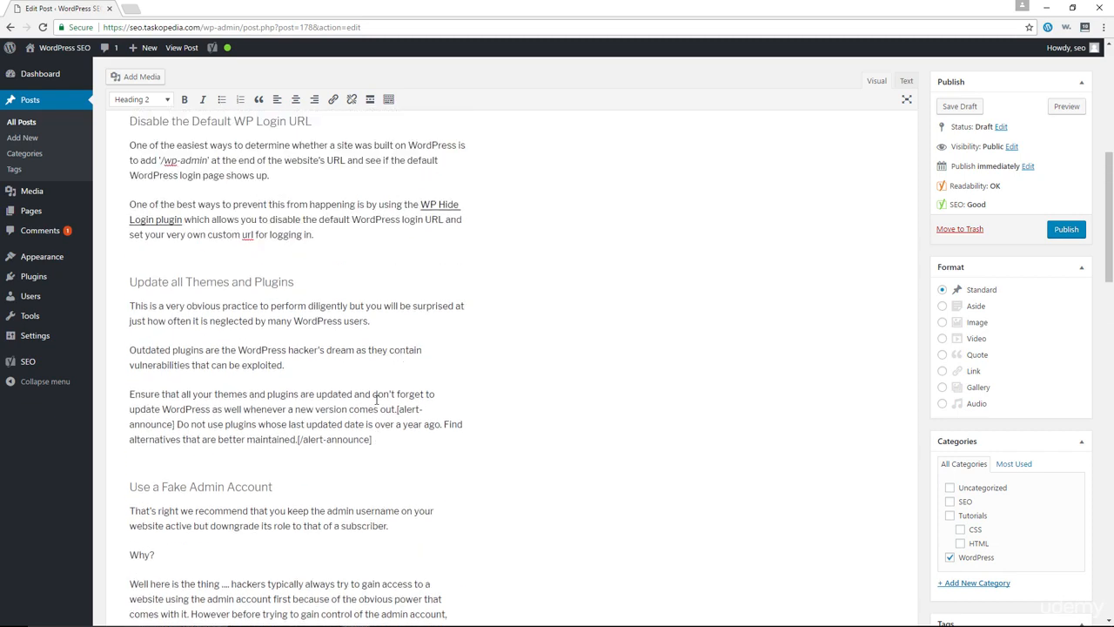
{"action": "scroll", "coordinate": [376, 400], "scroll_direction": "up", "scroll_amount": 5}
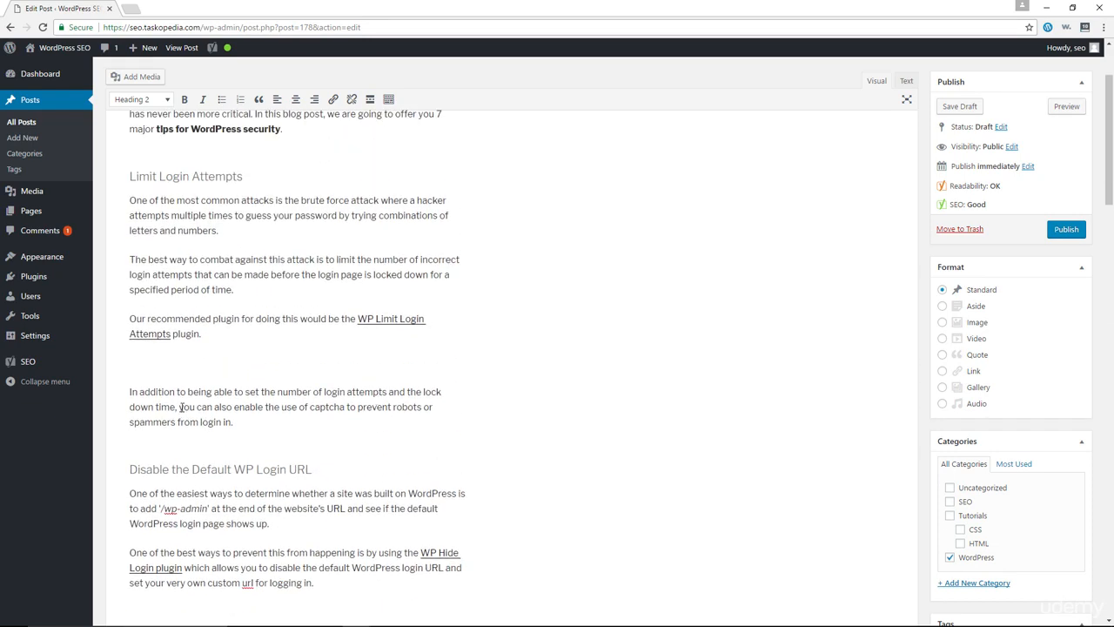
{"action": "left_click_drag", "start_coordinate": [178, 407], "coordinate": [237, 422]}
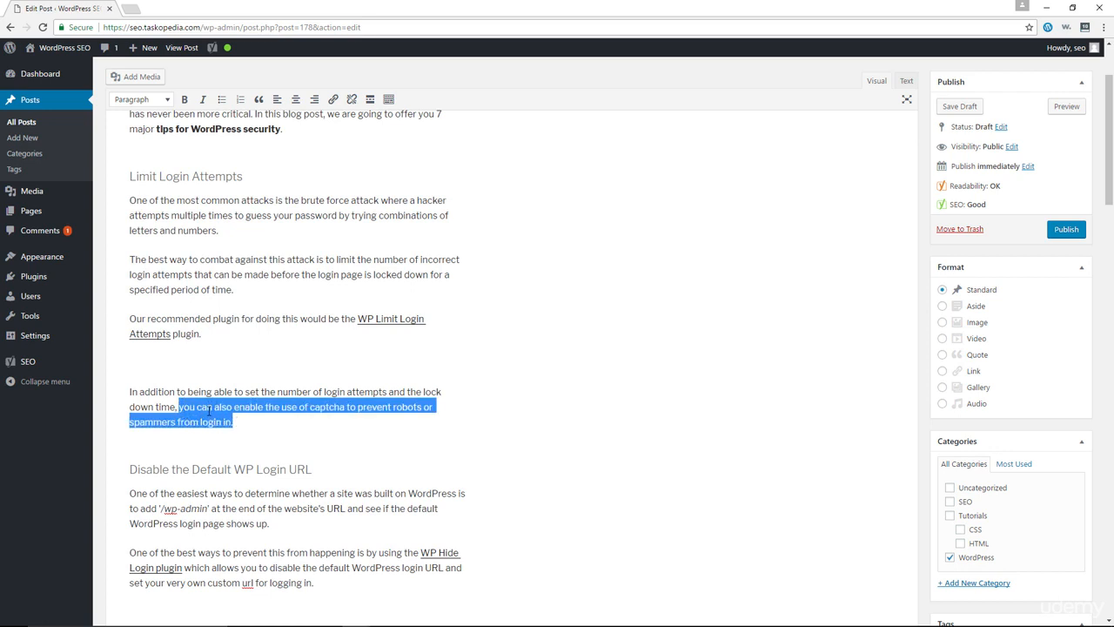
{"action": "left_click", "coordinate": [333, 100]}
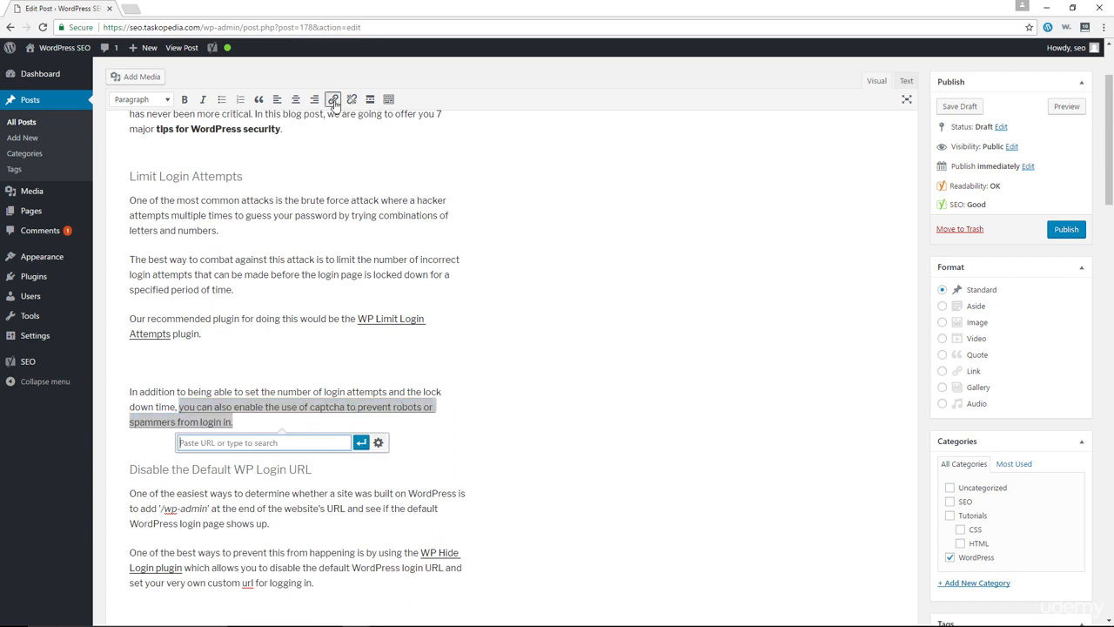
{"action": "left_click", "coordinate": [378, 443]}
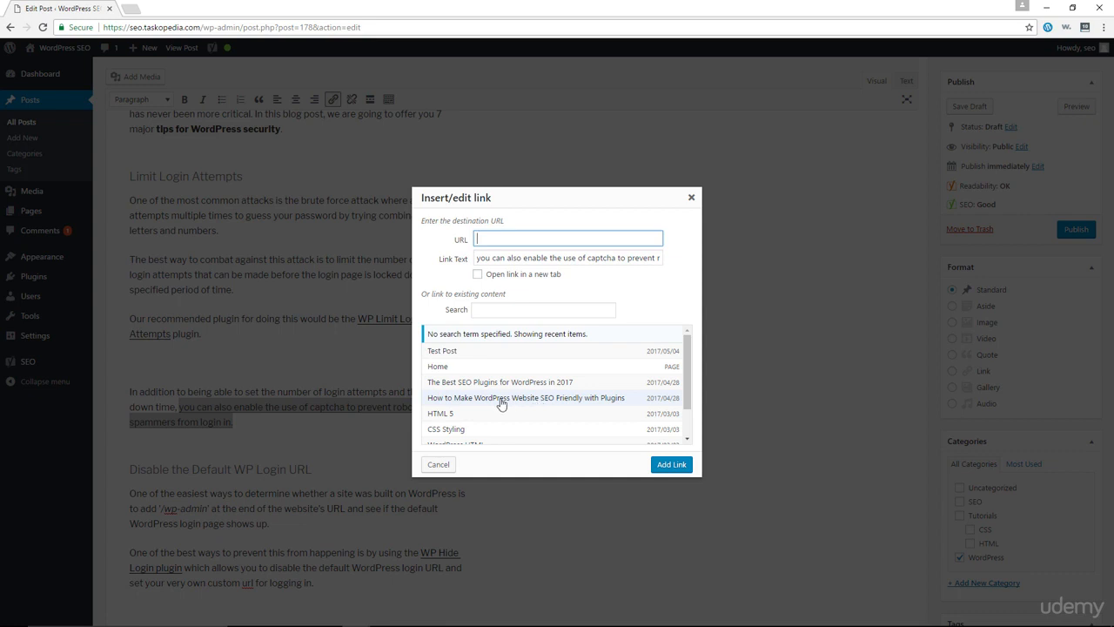
{"action": "left_click", "coordinate": [504, 402]}
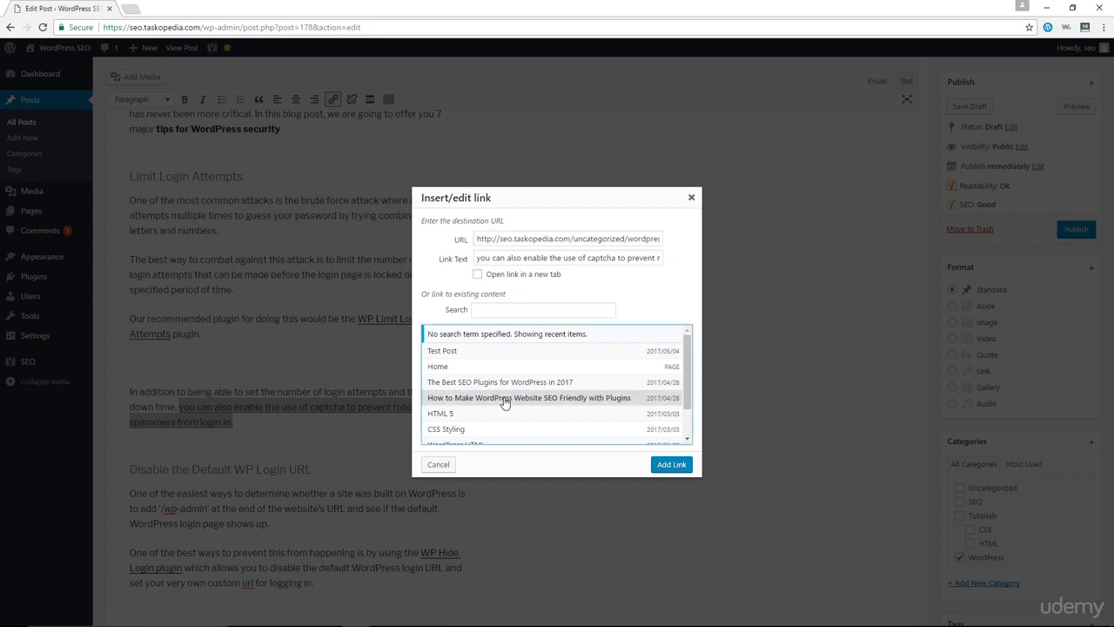
{"action": "left_click", "coordinate": [501, 278]}
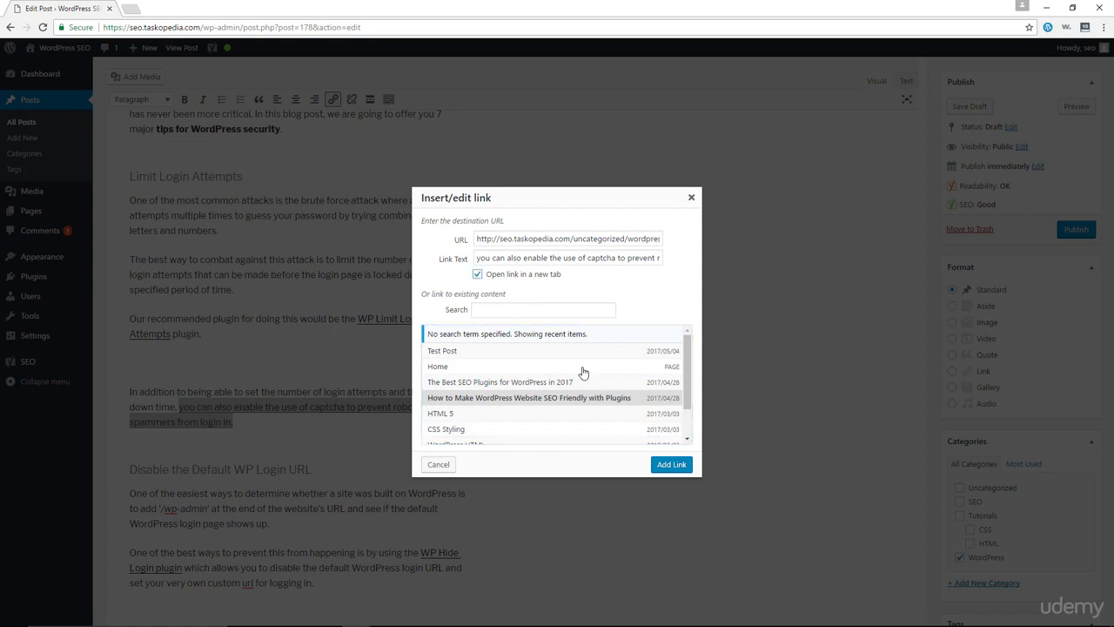
{"action": "left_click", "coordinate": [679, 466]}
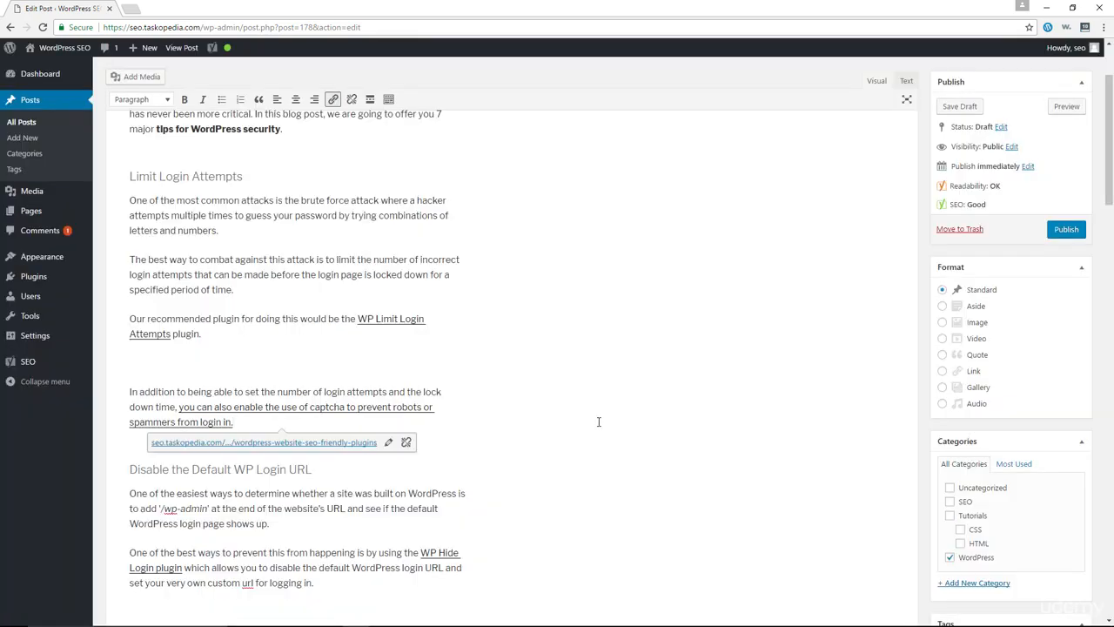
Check the internal links entry in the focus keyword's SEO analysis.
{"action": "scroll", "coordinate": [565, 435], "scroll_direction": "down", "scroll_amount": 2}
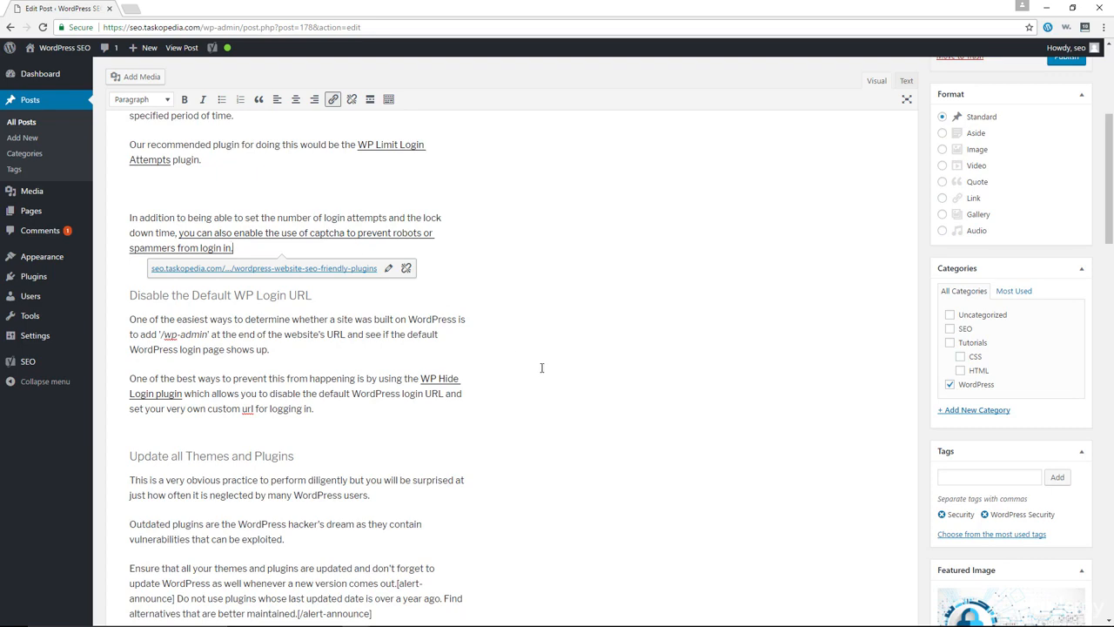
{"action": "scroll", "coordinate": [541, 367], "scroll_direction": "down", "scroll_amount": 10}
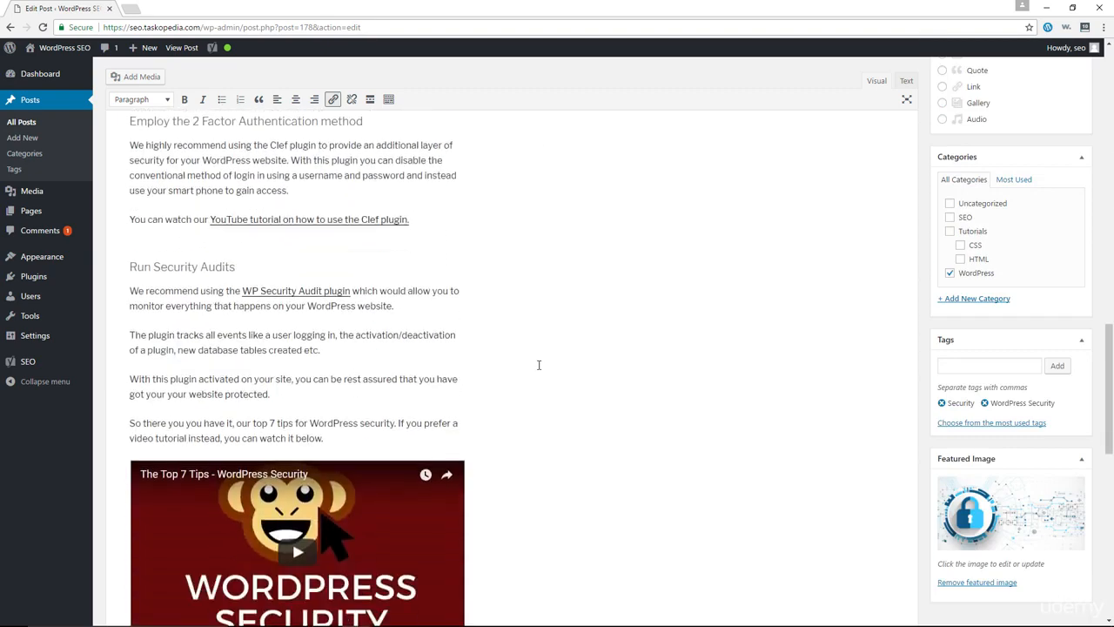
{"action": "scroll", "coordinate": [538, 364], "scroll_direction": "down", "scroll_amount": 10}
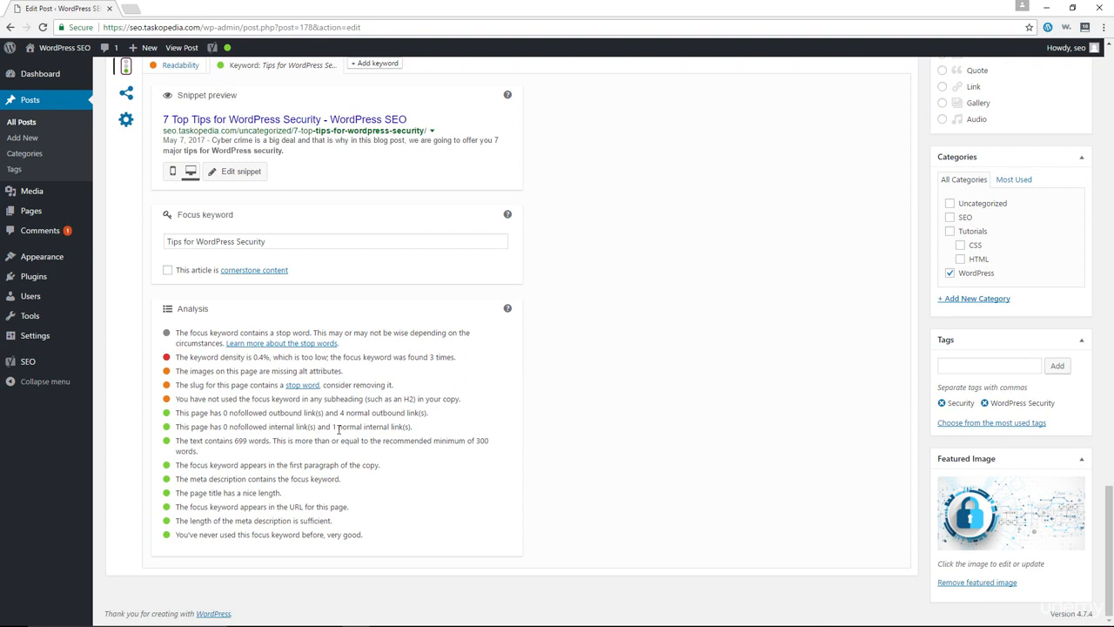
{"action": "left_click_drag", "start_coordinate": [334, 429], "coordinate": [401, 428]}
{"action": "left_click", "coordinate": [483, 435]}
Open the post's featured image in the media library and set its alt text to "Tips for WordPress Security".
{"action": "scroll", "coordinate": [597, 420], "scroll_direction": "up", "scroll_amount": 20}
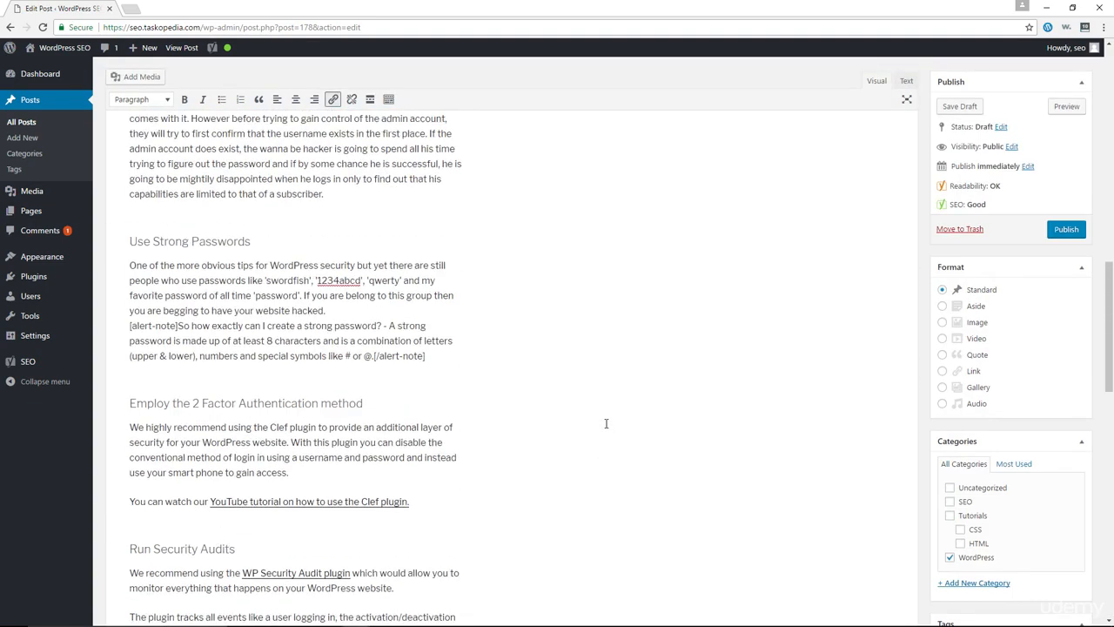
{"action": "scroll", "coordinate": [606, 423], "scroll_direction": "up", "scroll_amount": 2}
{"action": "scroll", "coordinate": [851, 455], "scroll_direction": "down", "scroll_amount": 5}
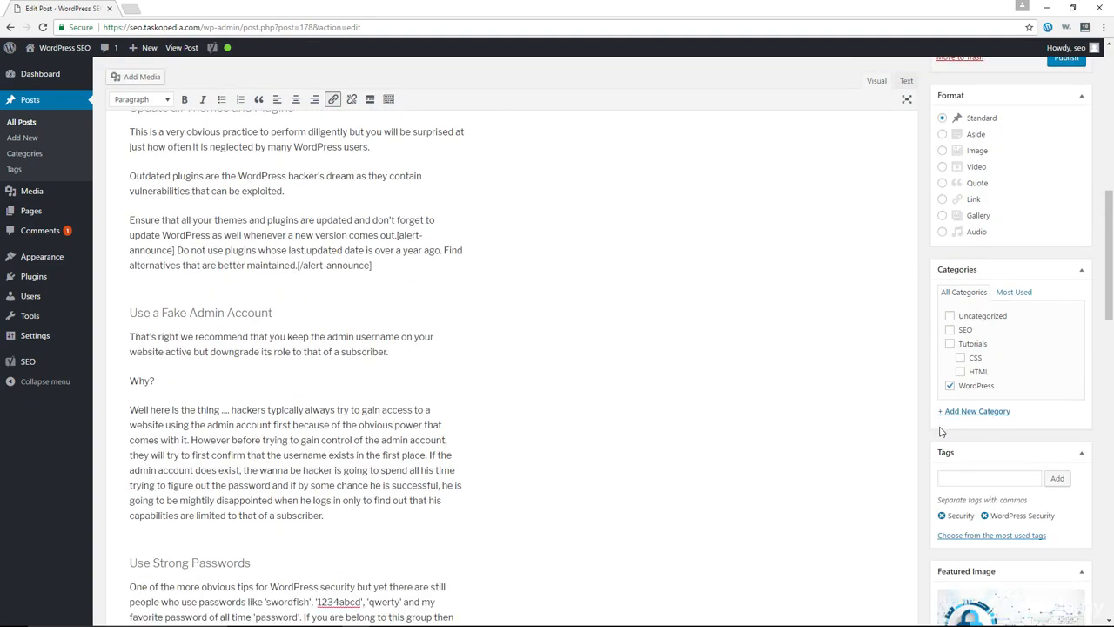
{"action": "scroll", "coordinate": [1001, 470], "scroll_direction": "down", "scroll_amount": 2}
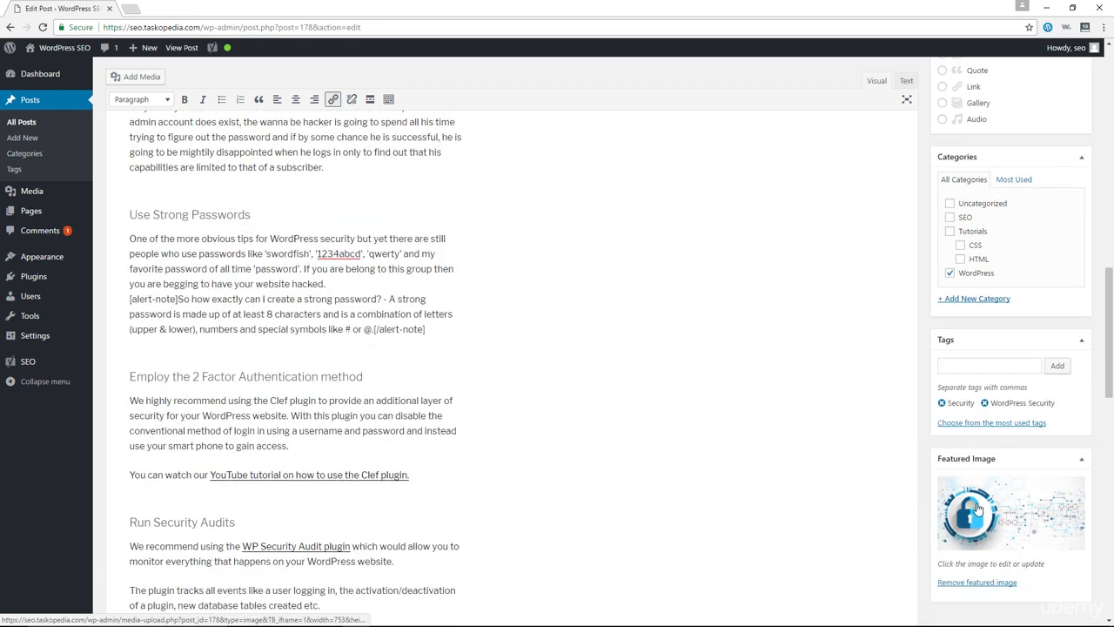
{"action": "left_click", "coordinate": [977, 509]}
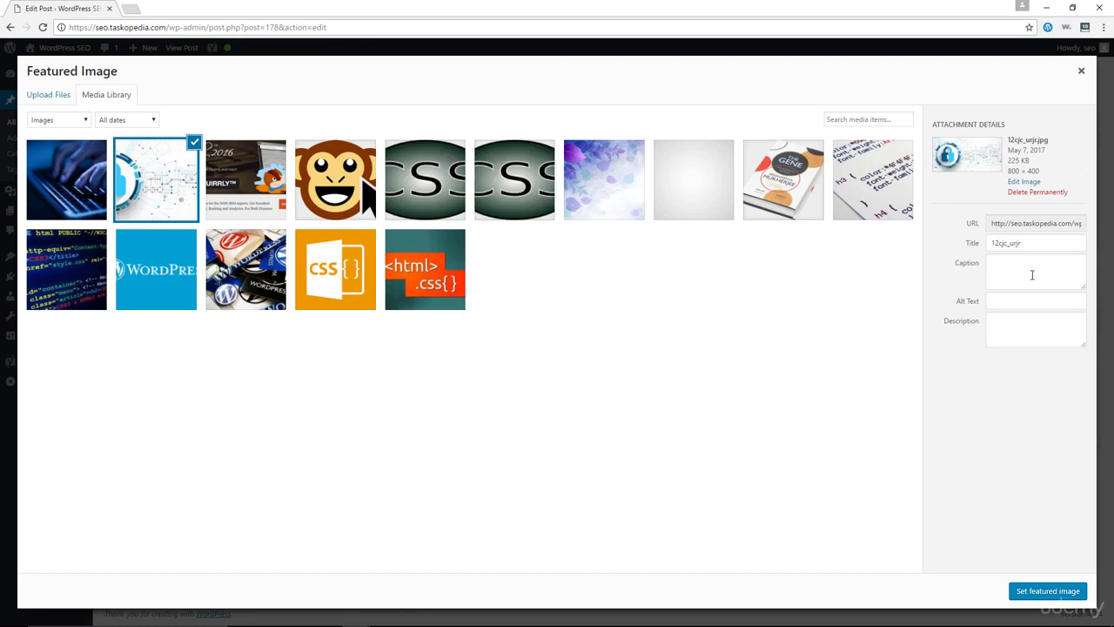
{"action": "left_click", "coordinate": [1009, 303]}
{"action": "type", "text": "Tips for WordPress Security"}
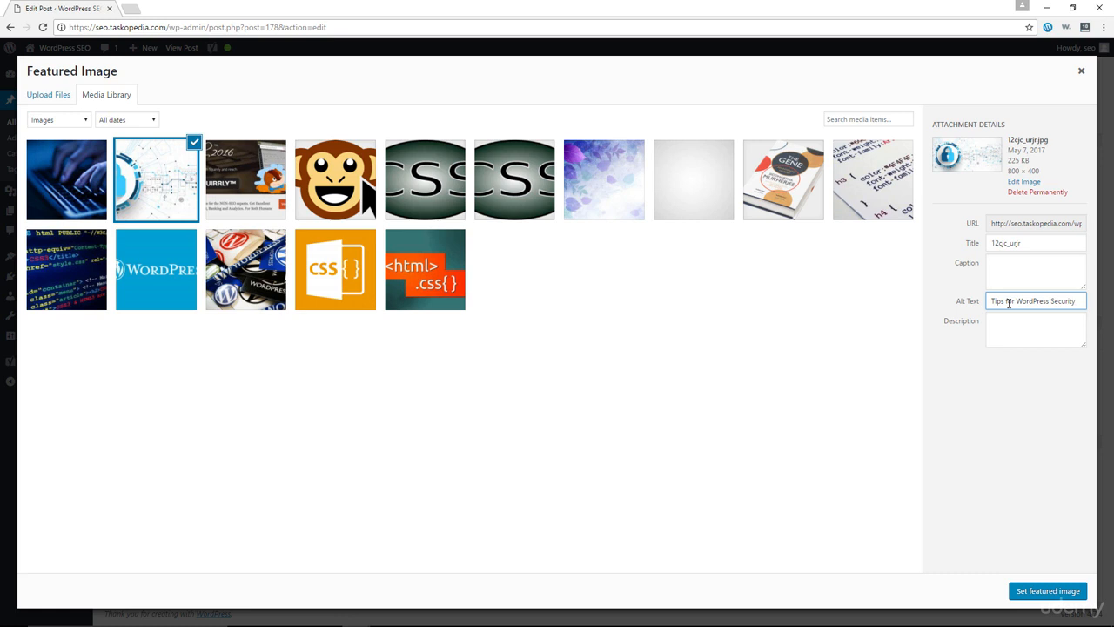
Copy the alt text "Tips for WordPress Security" into the image's title, replacing the existing one, and set it as the featured image.
{"action": "left_click_drag", "start_coordinate": [1032, 246], "coordinate": [989, 247]}
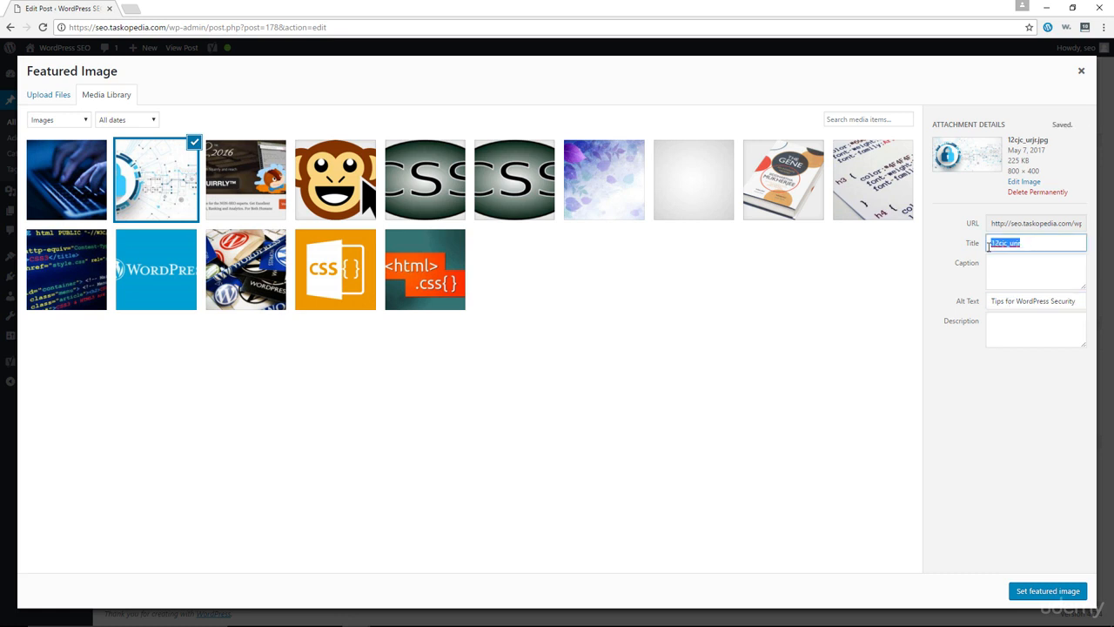
{"action": "left_click_drag", "start_coordinate": [1079, 301], "coordinate": [988, 301]}
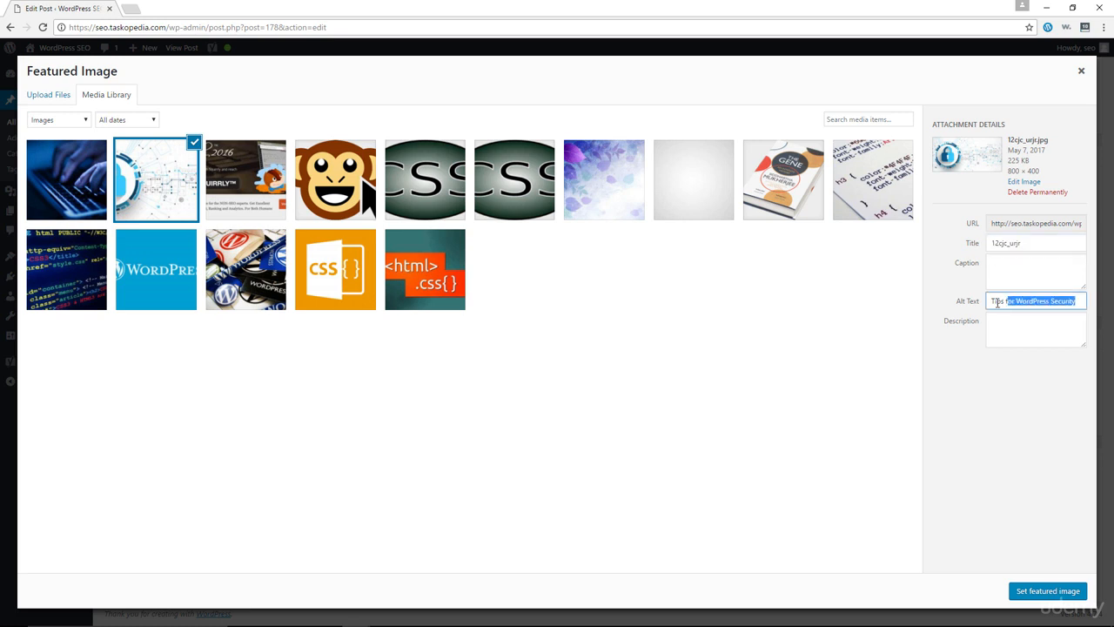
{"action": "right_click", "coordinate": [1003, 306]}
{"action": "left_click", "coordinate": [987, 325]}
{"action": "left_click_drag", "start_coordinate": [1034, 244], "coordinate": [975, 250]}
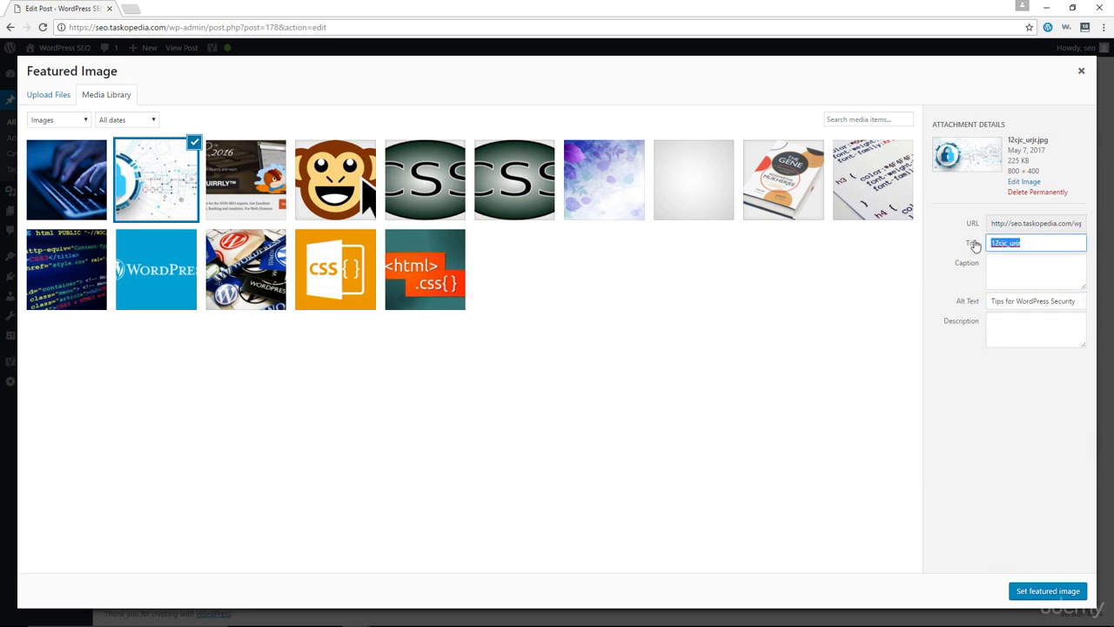
{"action": "key", "text": "ctrl+v"}
{"action": "left_click", "coordinate": [1034, 591]}
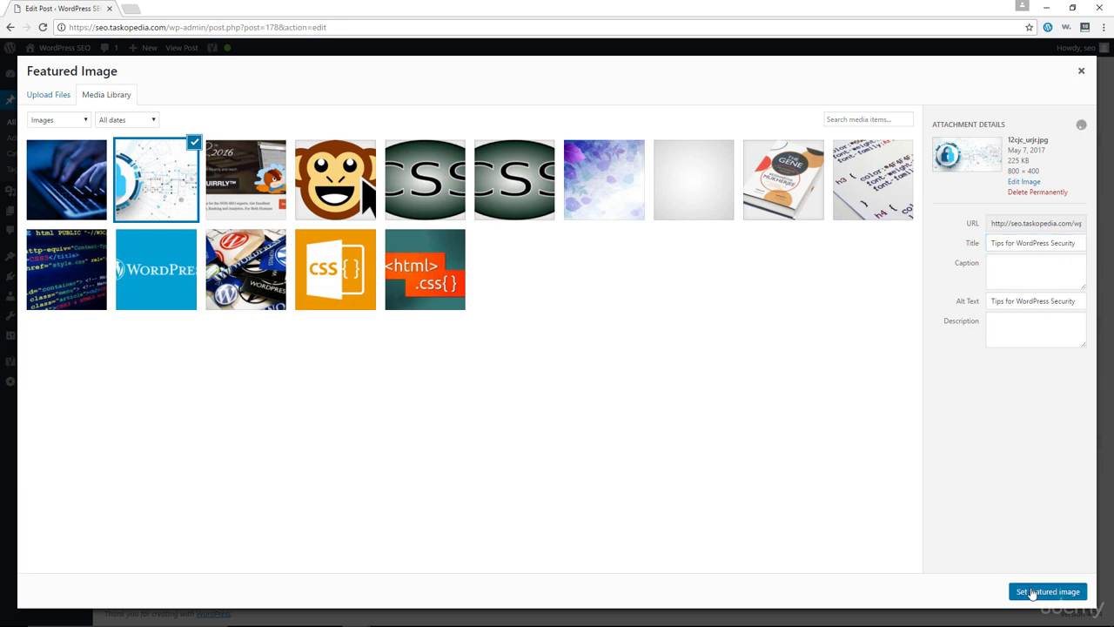
{"action": "scroll", "coordinate": [759, 353], "scroll_direction": "down", "scroll_amount": 10}
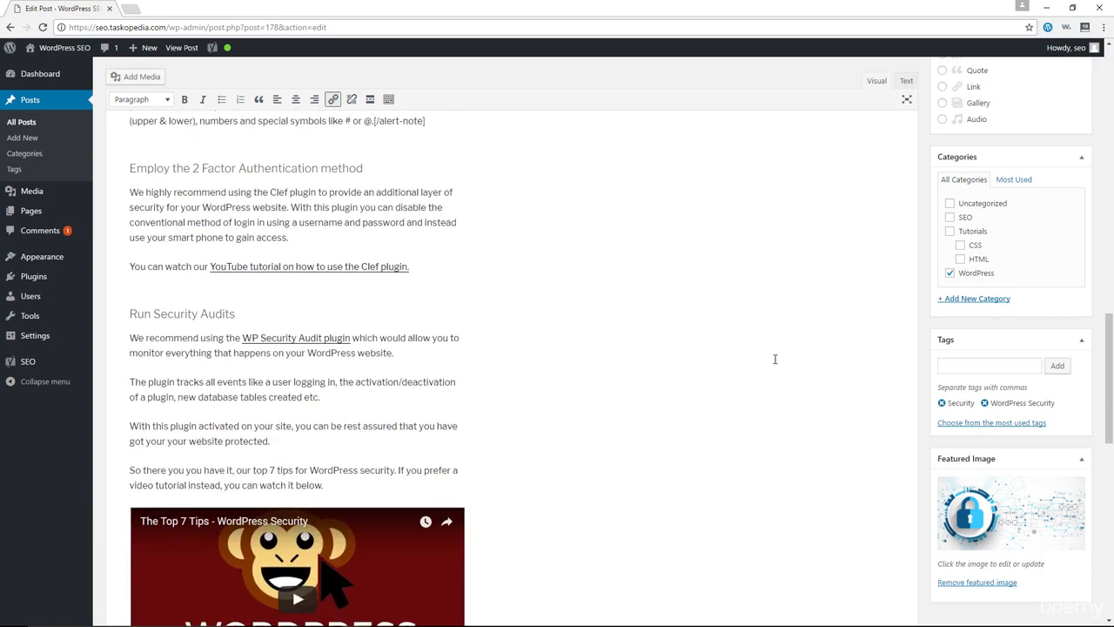
Review the focus keyword's SEO analysis, checking the image alt attribute, stop word, subheading and keyword density entries.
{"action": "scroll", "coordinate": [759, 353], "scroll_direction": "down", "scroll_amount": 5}
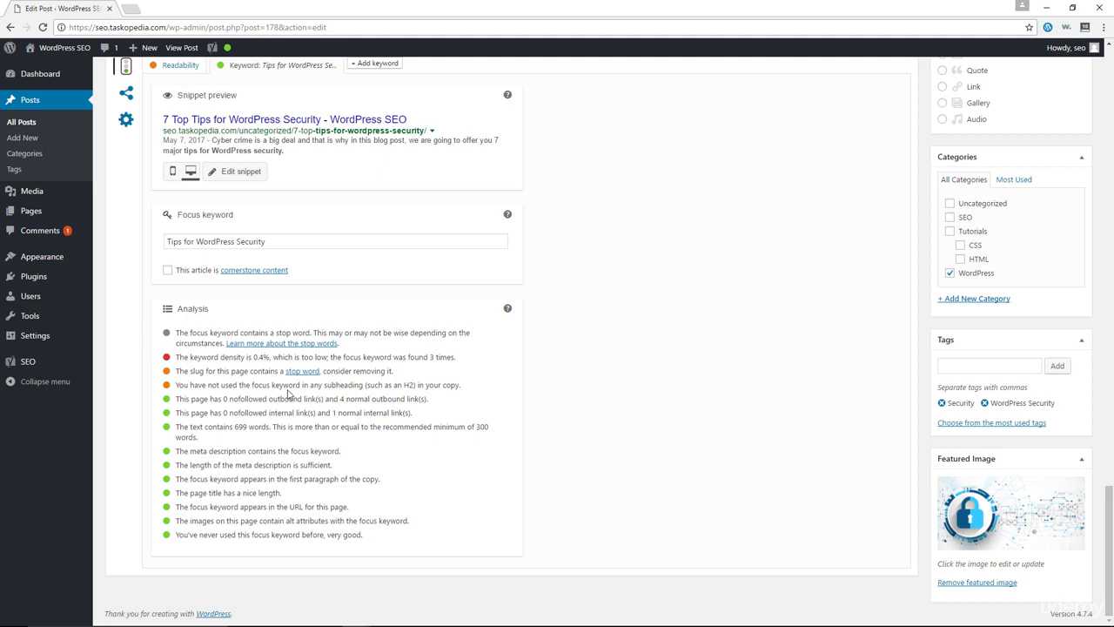
{"action": "scroll", "coordinate": [290, 418], "scroll_direction": "up", "scroll_amount": 2}
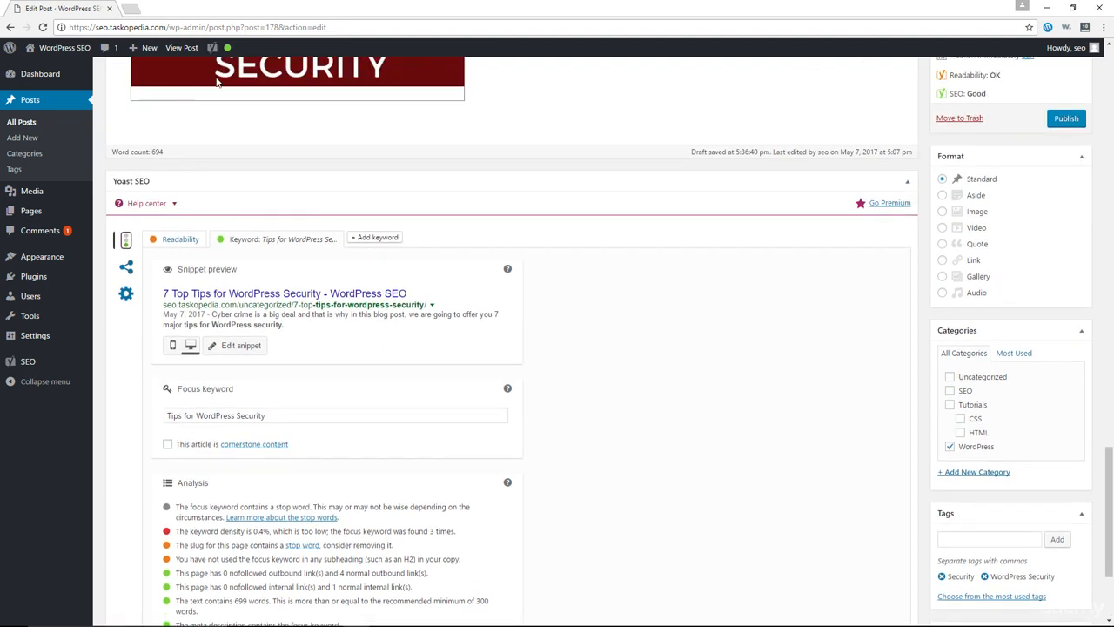
{"action": "mouse_move", "coordinate": [226, 50]}
{"action": "scroll", "coordinate": [608, 425], "scroll_direction": "down", "scroll_amount": 2}
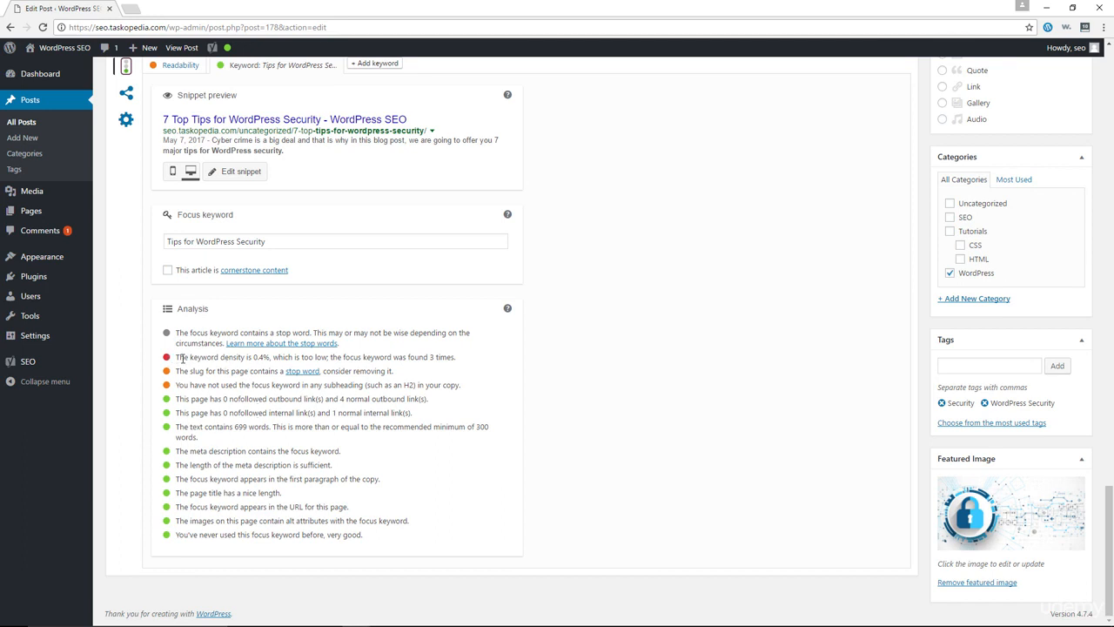
{"action": "left_click_drag", "start_coordinate": [181, 359], "coordinate": [249, 361]}
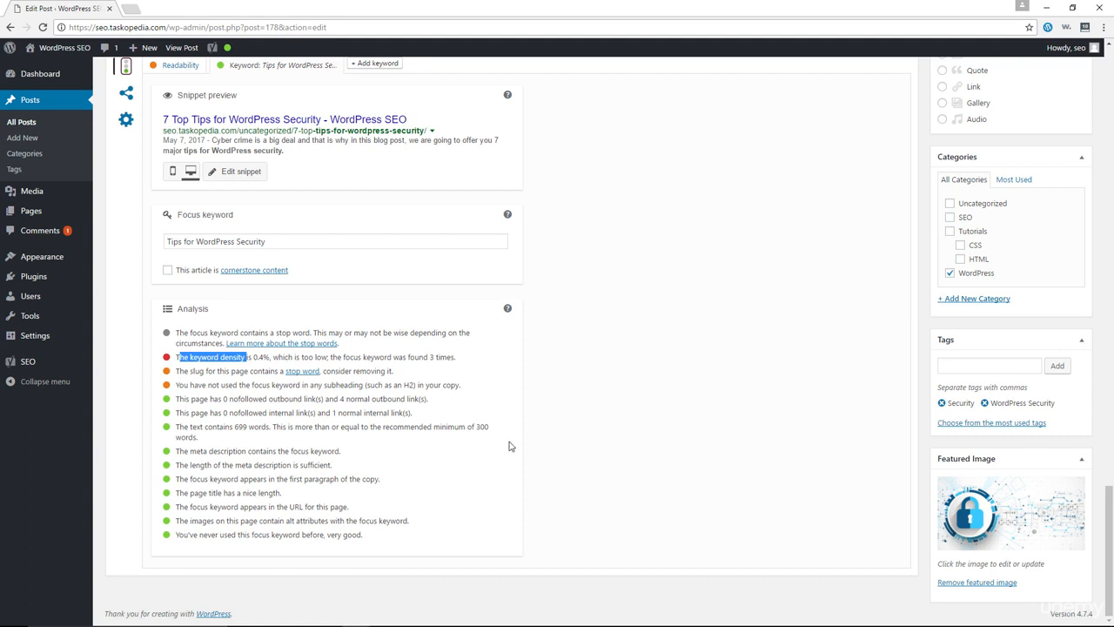
Look through the post's closing sections, from Use Strong Passwords to the embedded video, against the keyword density entry in the SEO analysis.
{"action": "scroll", "coordinate": [510, 446], "scroll_direction": "up", "scroll_amount": 5}
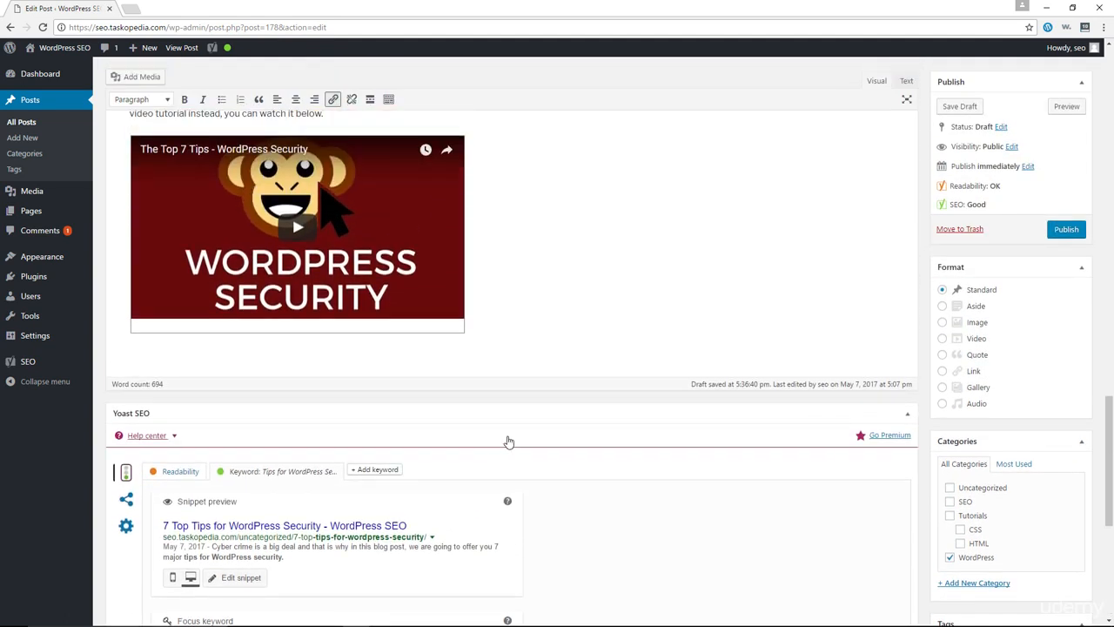
{"action": "scroll", "coordinate": [509, 437], "scroll_direction": "up", "scroll_amount": 5}
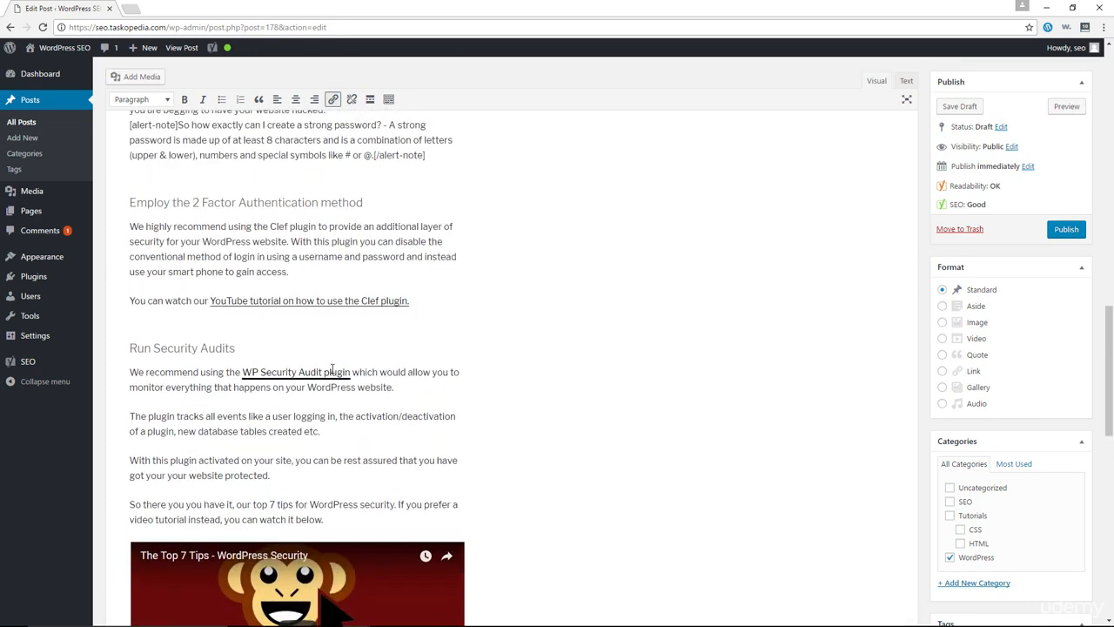
{"action": "scroll", "coordinate": [453, 422], "scroll_direction": "down", "scroll_amount": 1}
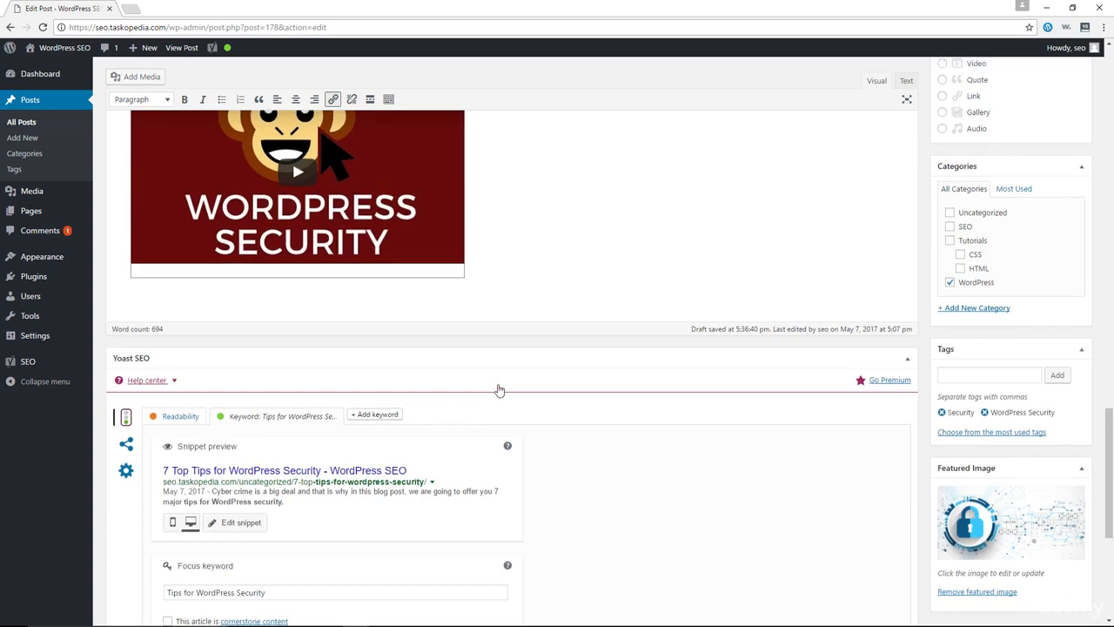
{"action": "scroll", "coordinate": [497, 389], "scroll_direction": "up", "scroll_amount": 6}
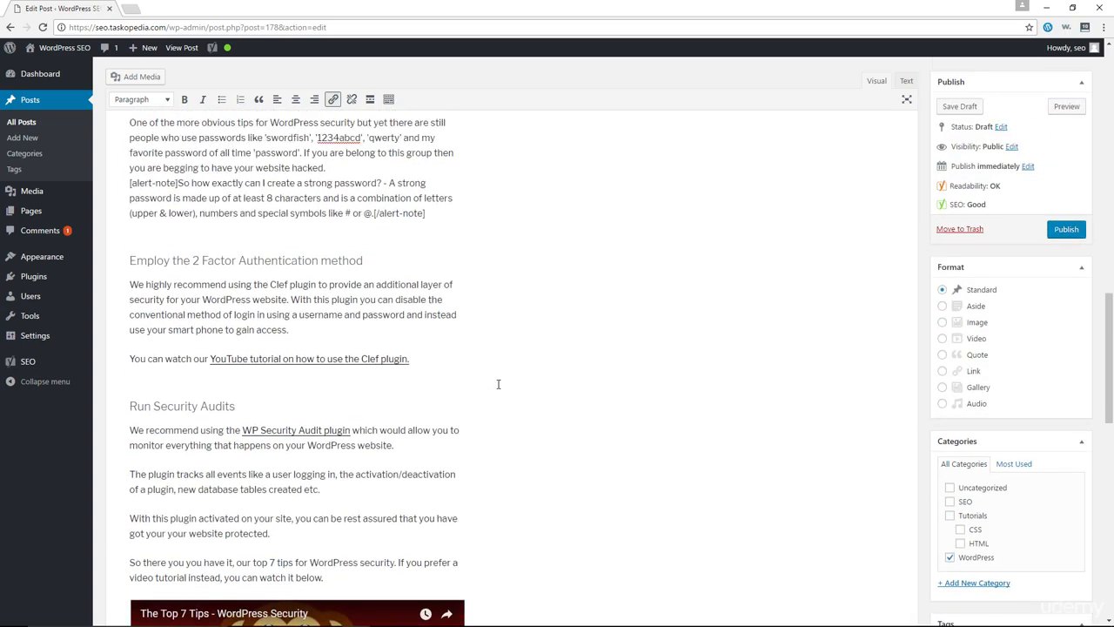
{"action": "scroll", "coordinate": [498, 384], "scroll_direction": "up", "scroll_amount": 1}
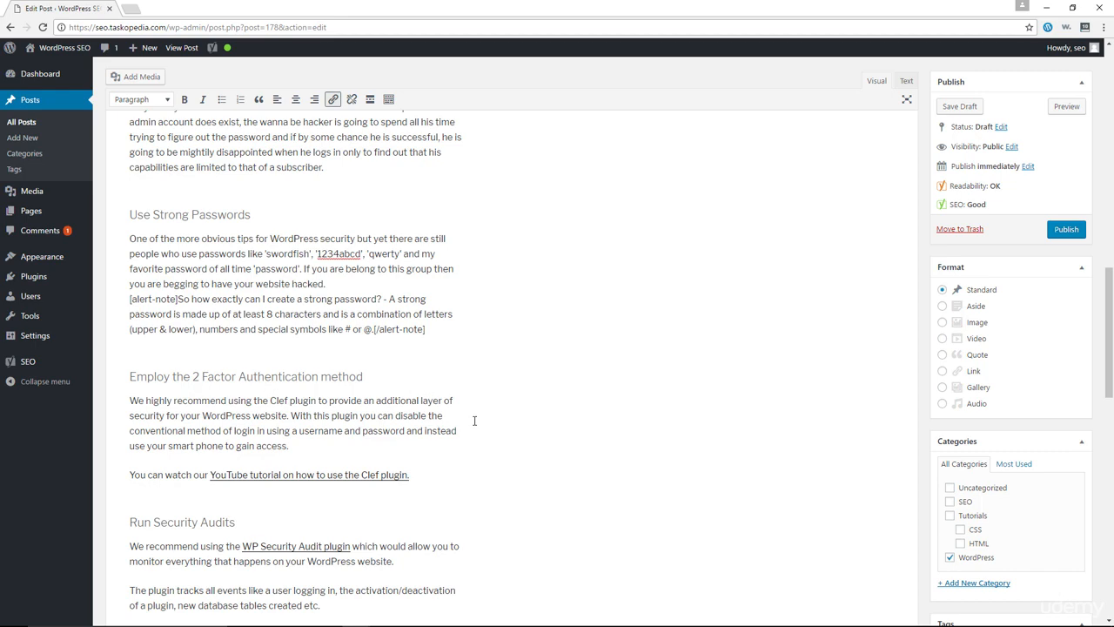
{"action": "scroll", "coordinate": [393, 427], "scroll_direction": "down", "scroll_amount": 4}
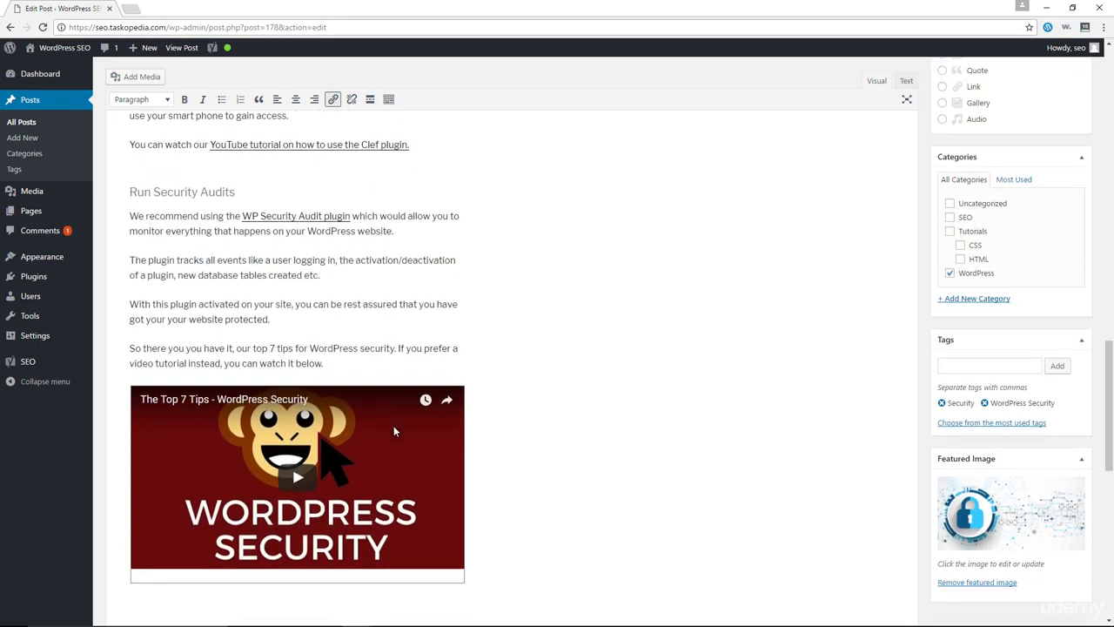
{"action": "scroll", "coordinate": [393, 431], "scroll_direction": "down", "scroll_amount": 1}
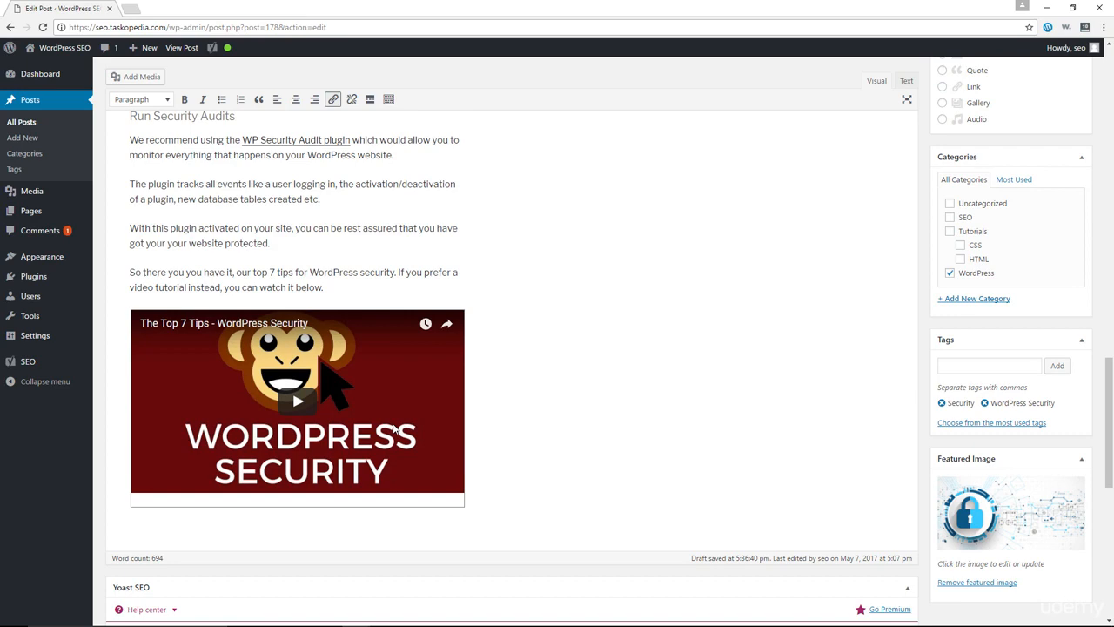
{"action": "scroll", "coordinate": [558, 365], "scroll_direction": "down", "scroll_amount": 5}
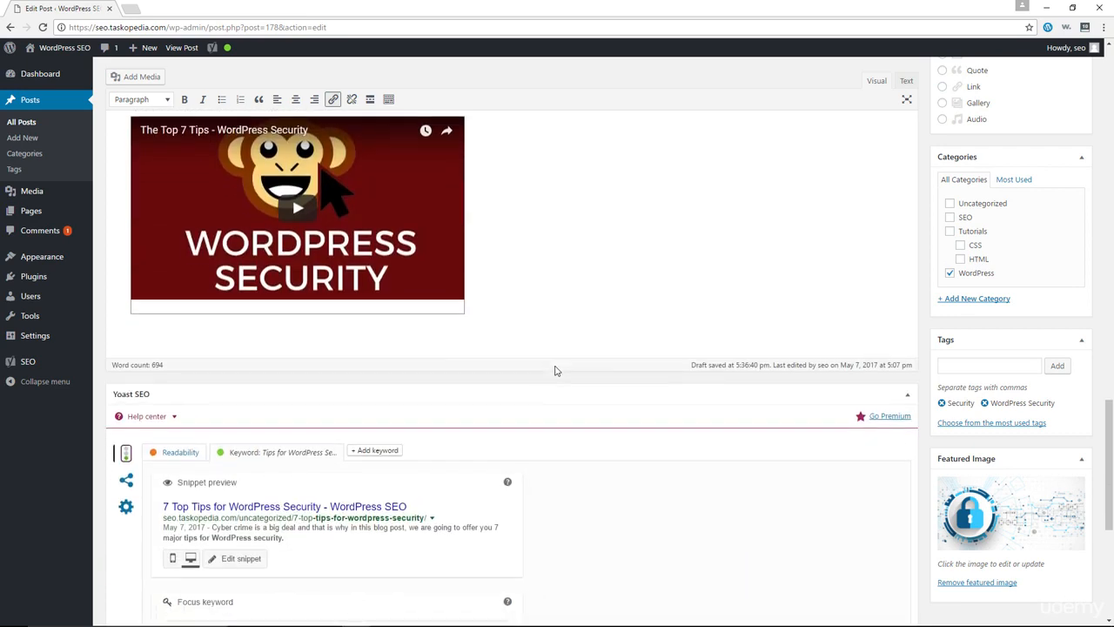
{"action": "scroll", "coordinate": [552, 371], "scroll_direction": "down", "scroll_amount": 1}
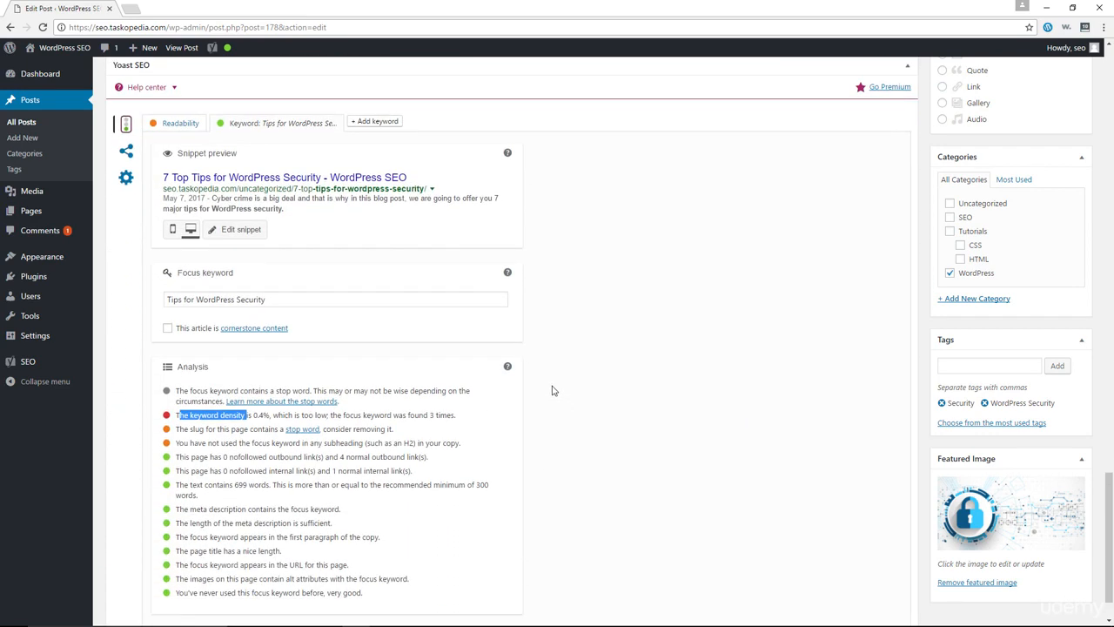
Save the WordPress security tips post as a draft.
{"action": "scroll", "coordinate": [577, 417], "scroll_direction": "up", "scroll_amount": 6}
{"action": "scroll", "coordinate": [577, 417], "scroll_direction": "up", "scroll_amount": 6}
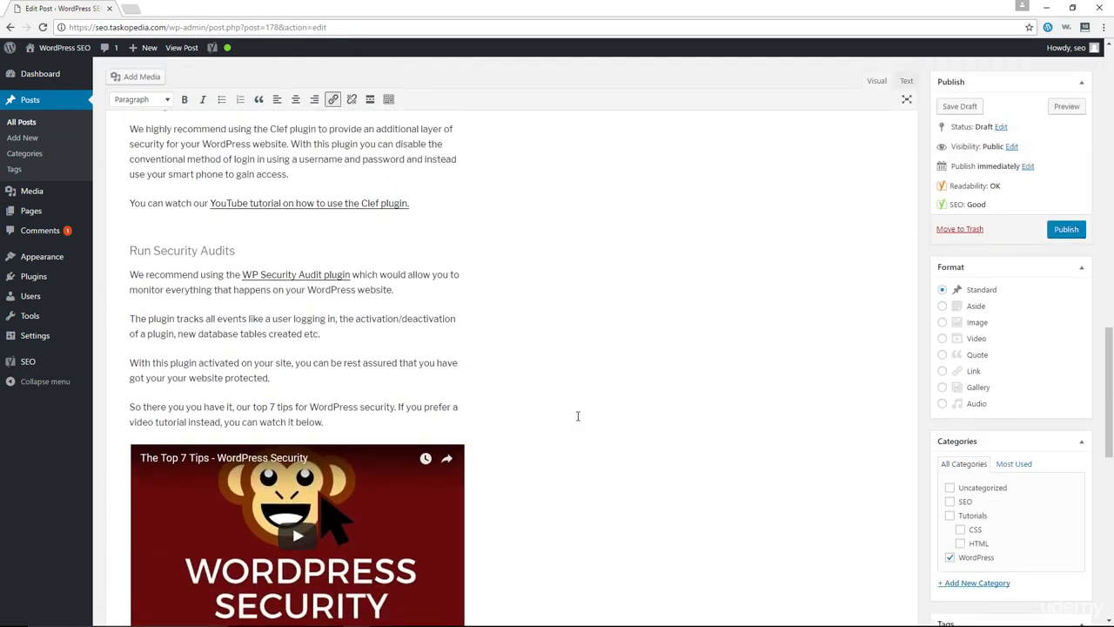
{"action": "scroll", "coordinate": [577, 416], "scroll_direction": "up", "scroll_amount": 1}
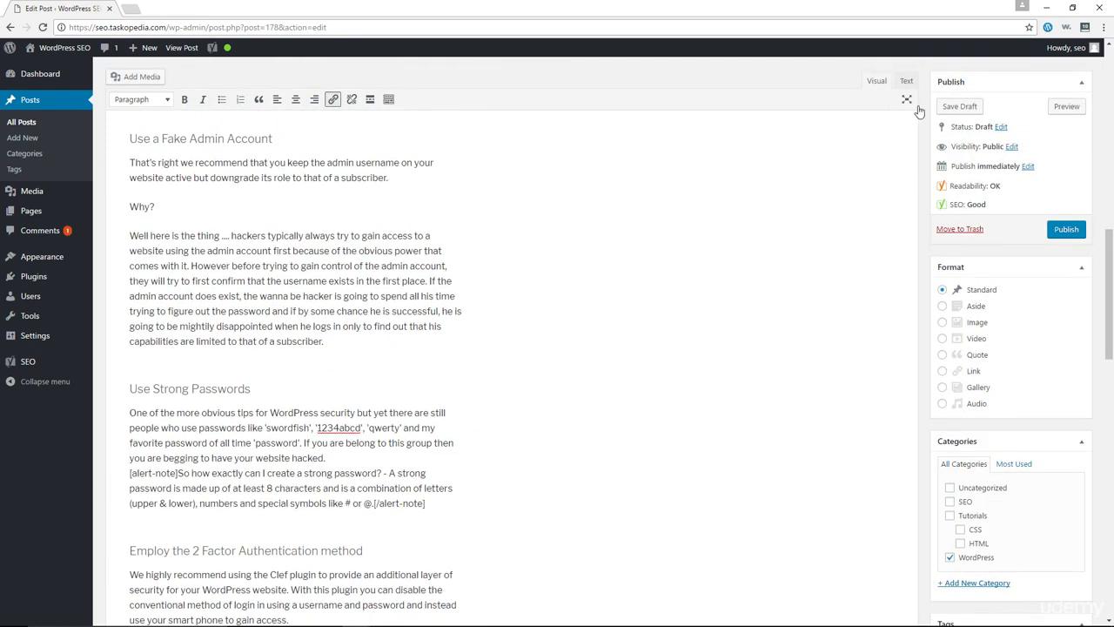
{"action": "left_click", "coordinate": [960, 108]}
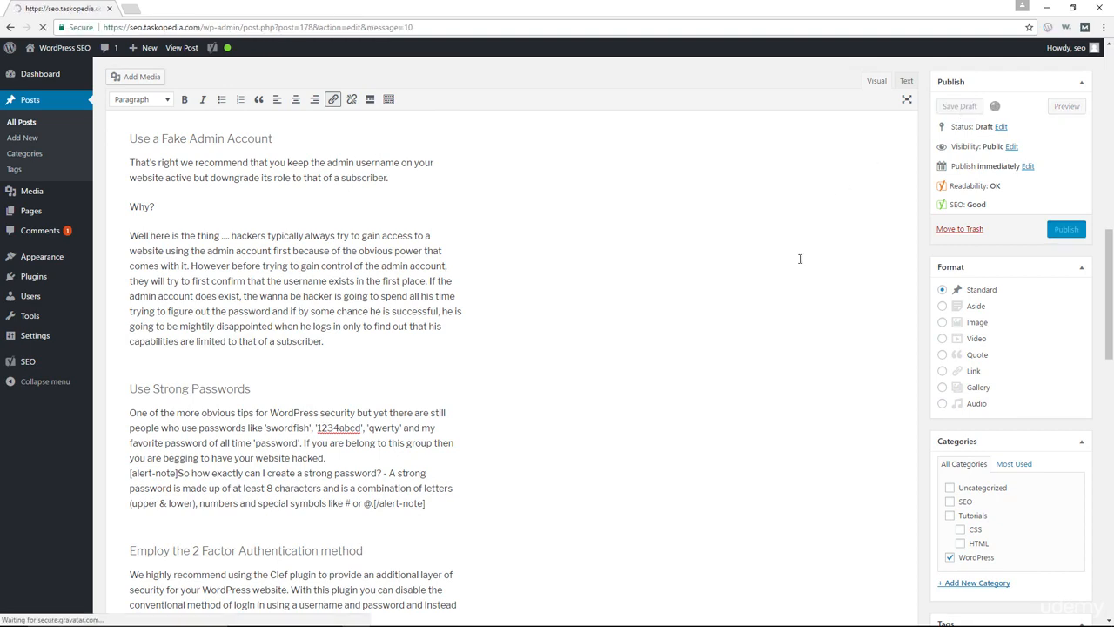